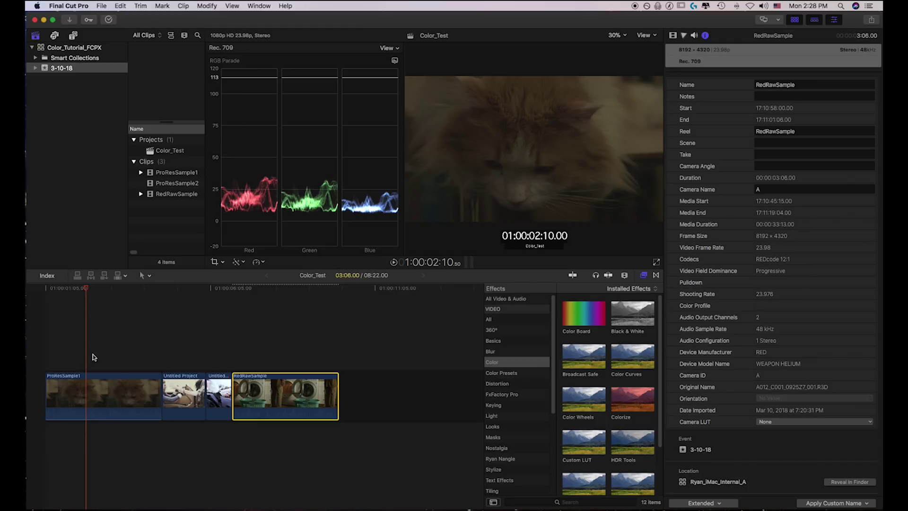
Select ProResSample1 in the timeline and play Color_Test forward to 01:00:03:13.
left_click(93, 388)
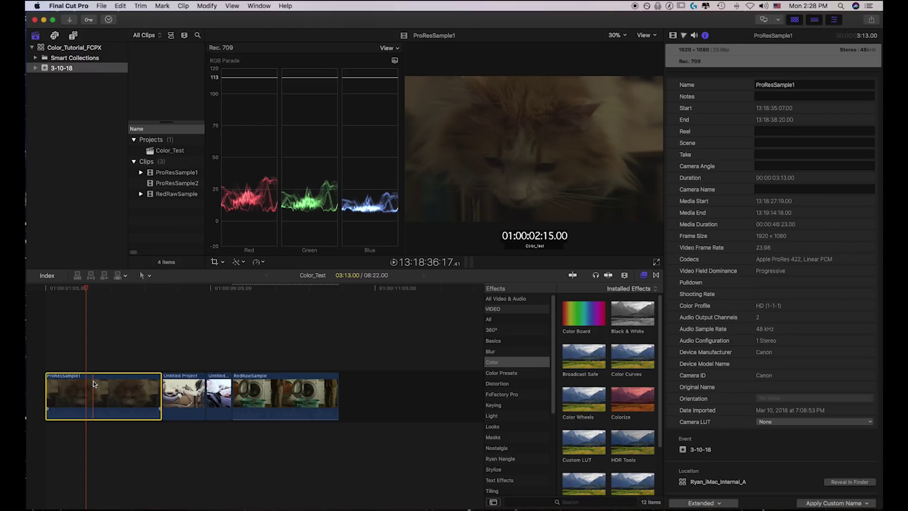
key("space")
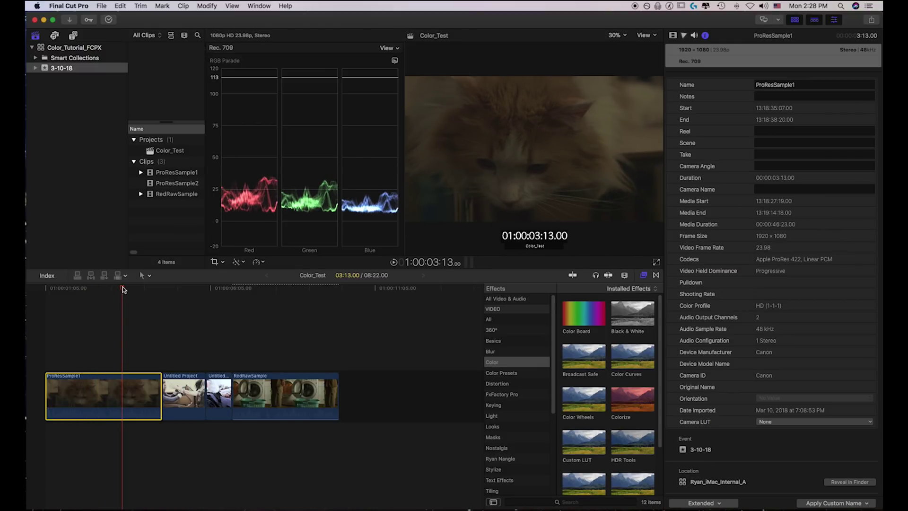
left_click_drag(298, 164, 335, 154)
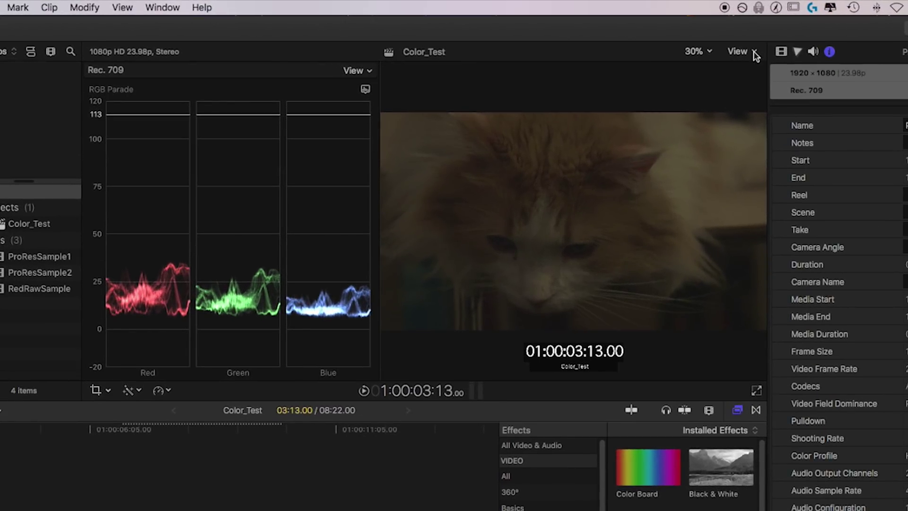
left_click(688, 41)
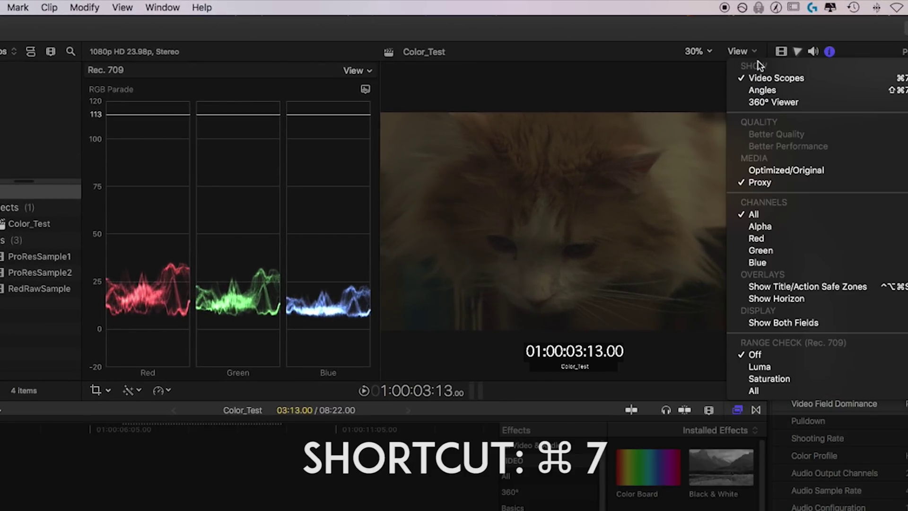
left_click(775, 78)
left_click(741, 51)
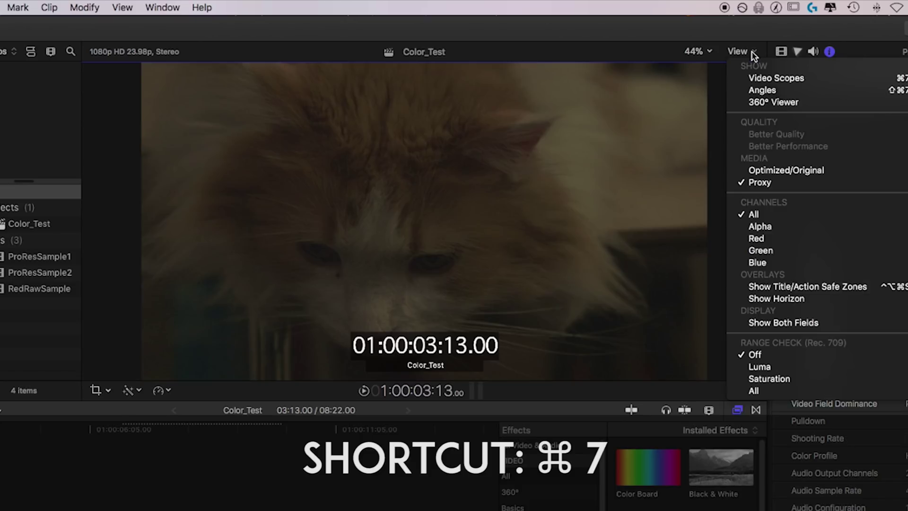
left_click(781, 80)
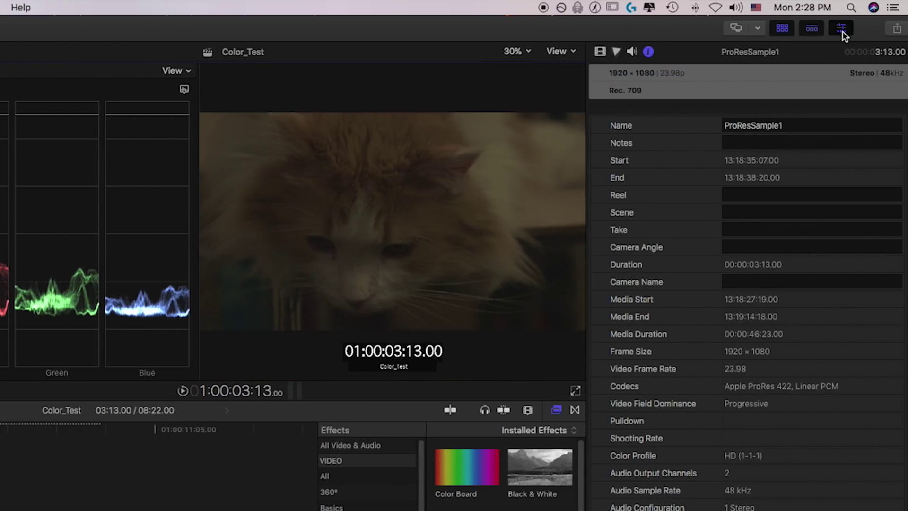
left_click(841, 31)
key("super+4")
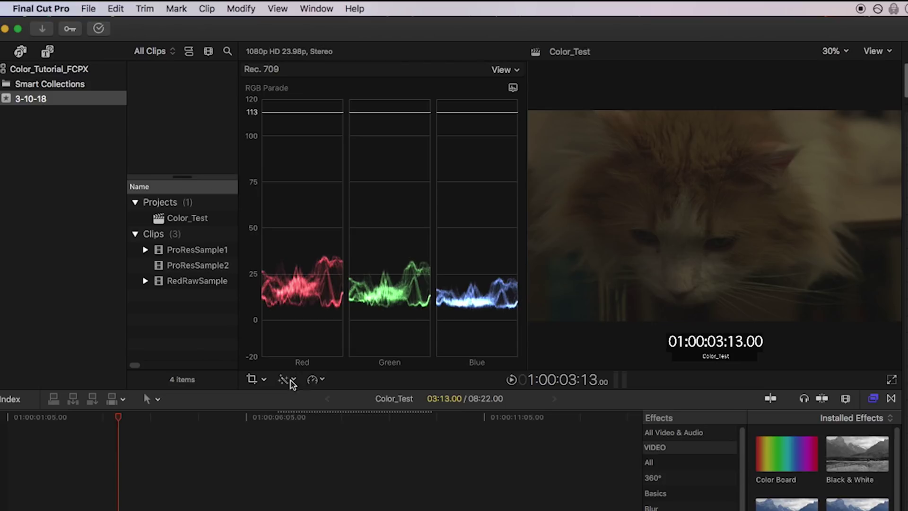
Apply Balance Color to ProResSample1 and show its settings in the Video inspector.
left_click(274, 354)
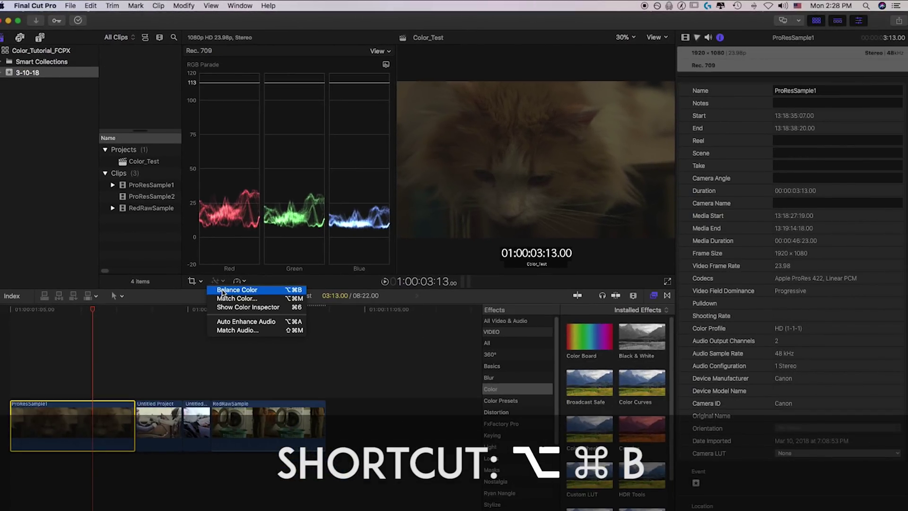
left_click(222, 290)
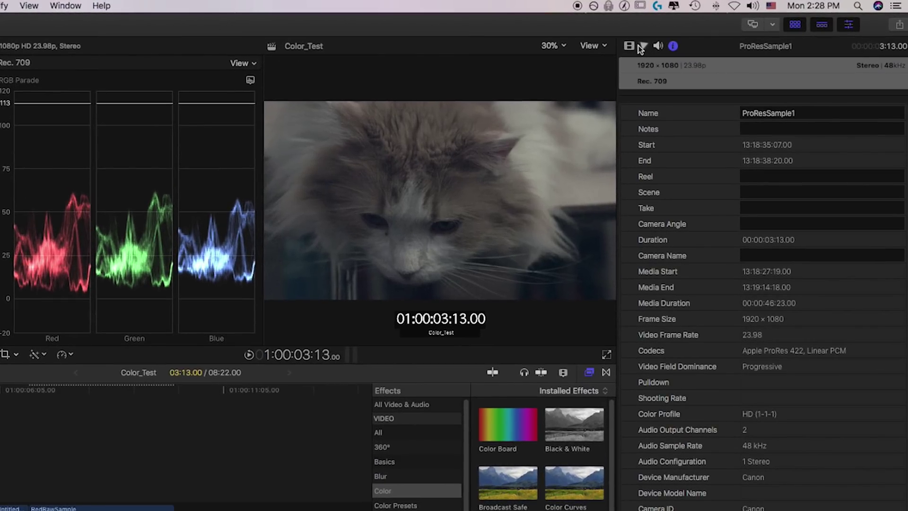
left_click(642, 45)
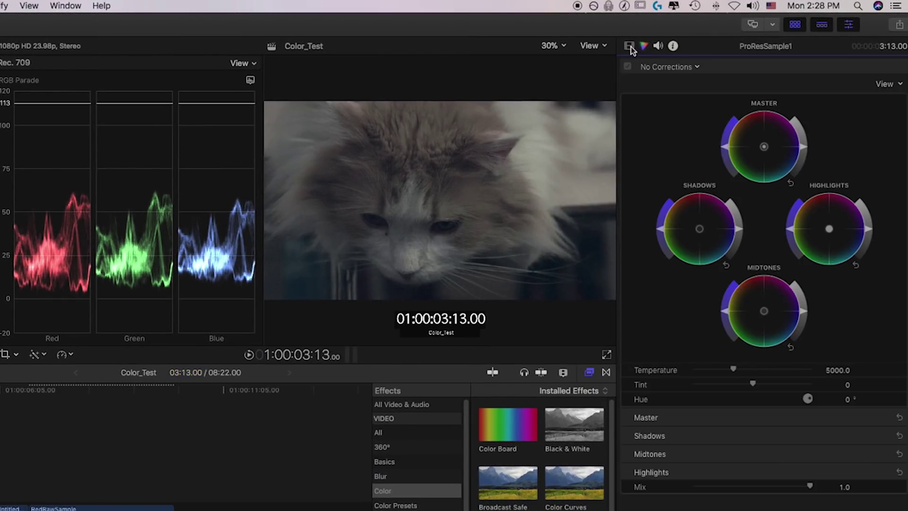
left_click(629, 46)
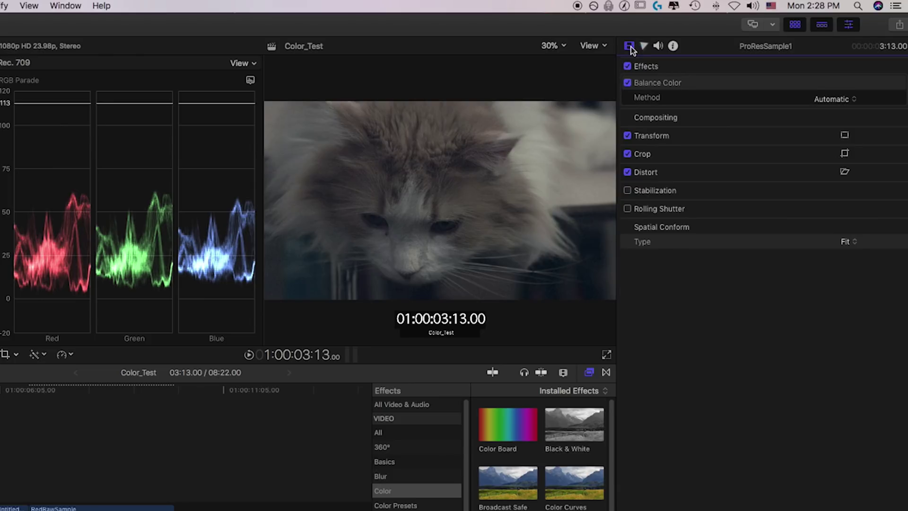
Switch the Balance Color method to White Balance and sample the cat's fur as white.
left_click(839, 99)
left_click(844, 109)
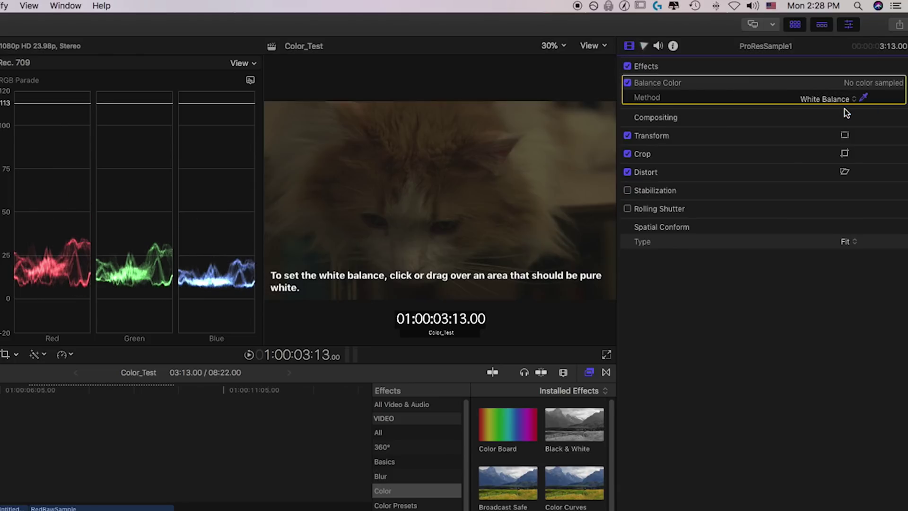
left_click(539, 150)
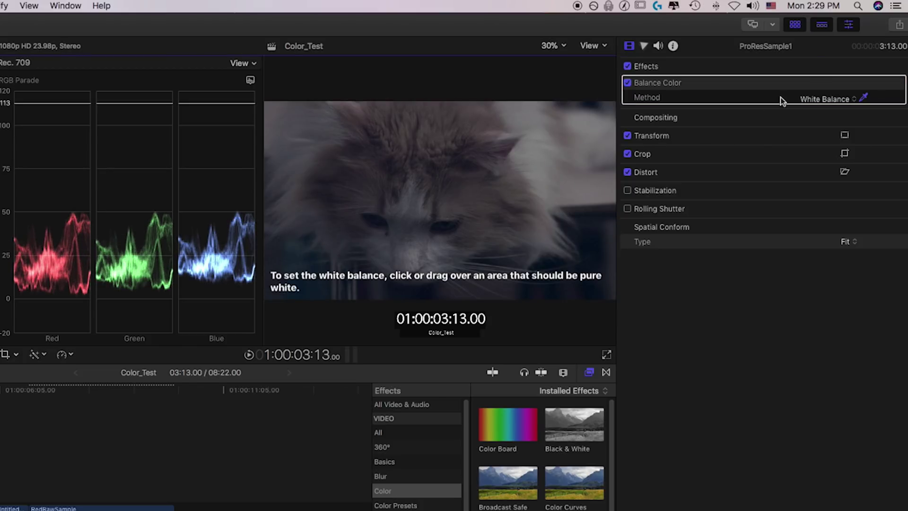
Toggle the method between White Balance and Automatic, leaving it on Automatic.
left_click(824, 99)
left_click(826, 89)
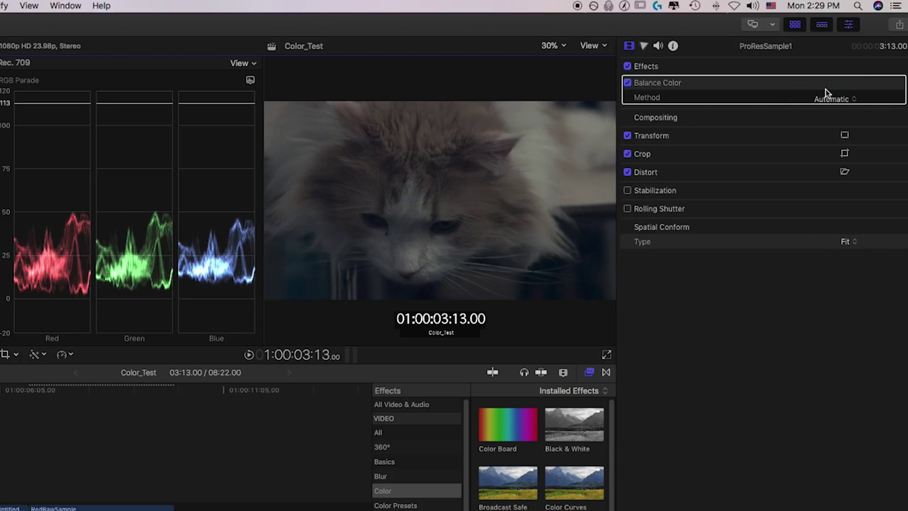
left_click(818, 100)
left_click(825, 109)
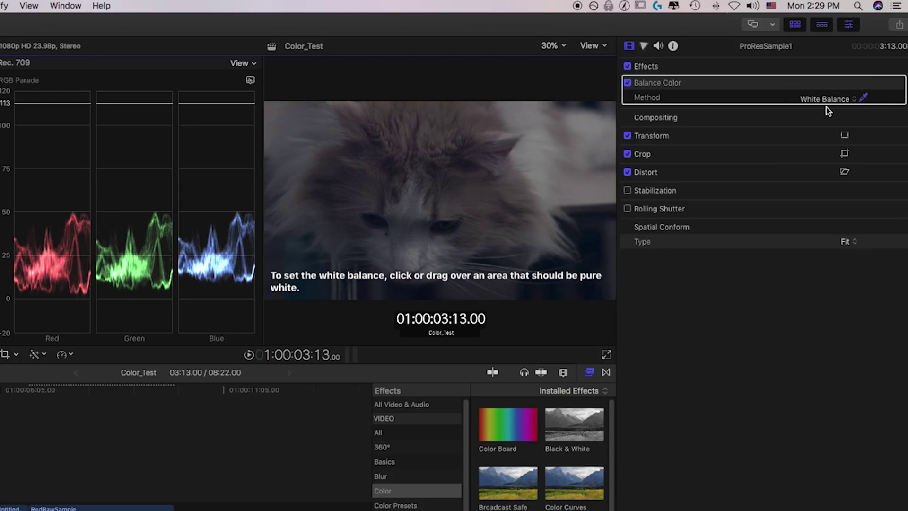
left_click(827, 104)
left_click(826, 89)
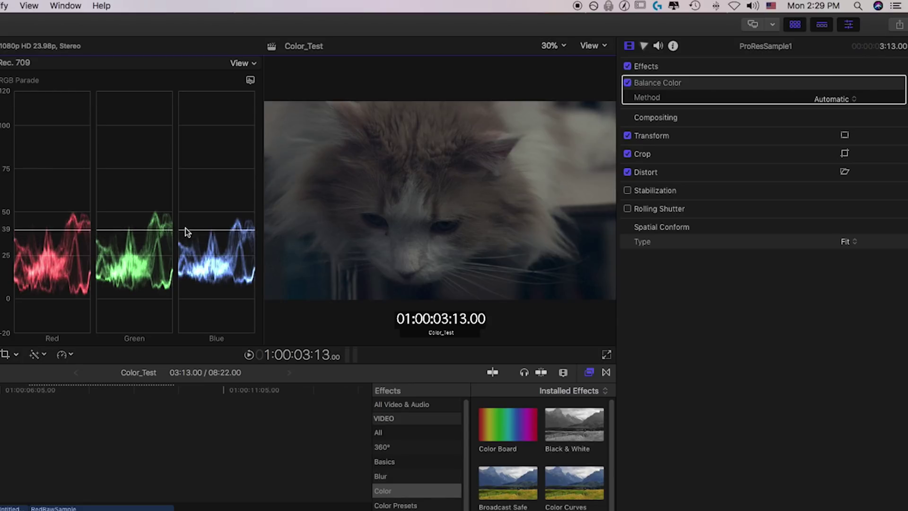
In the Color inspector, add a Color Board correction, then a Color Wheels correction.
left_click(648, 45)
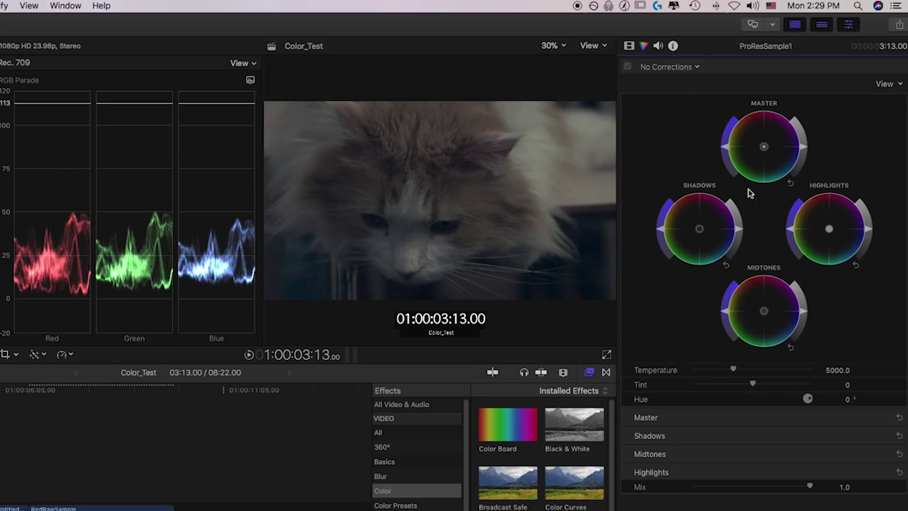
left_click(674, 64)
left_click(684, 87)
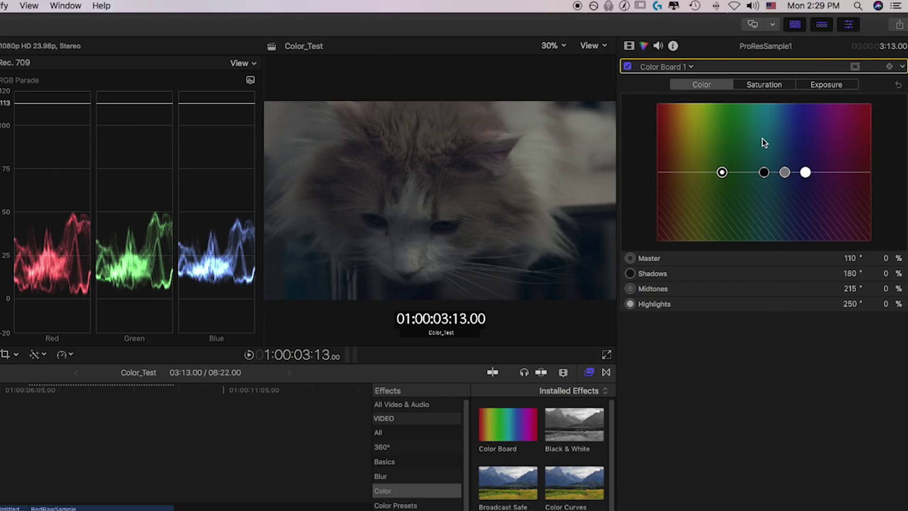
left_click(682, 67)
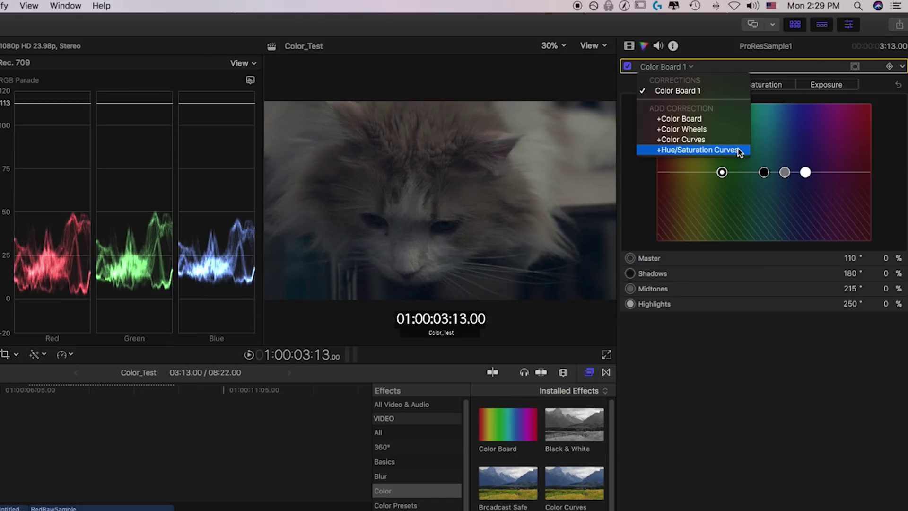
left_click(726, 134)
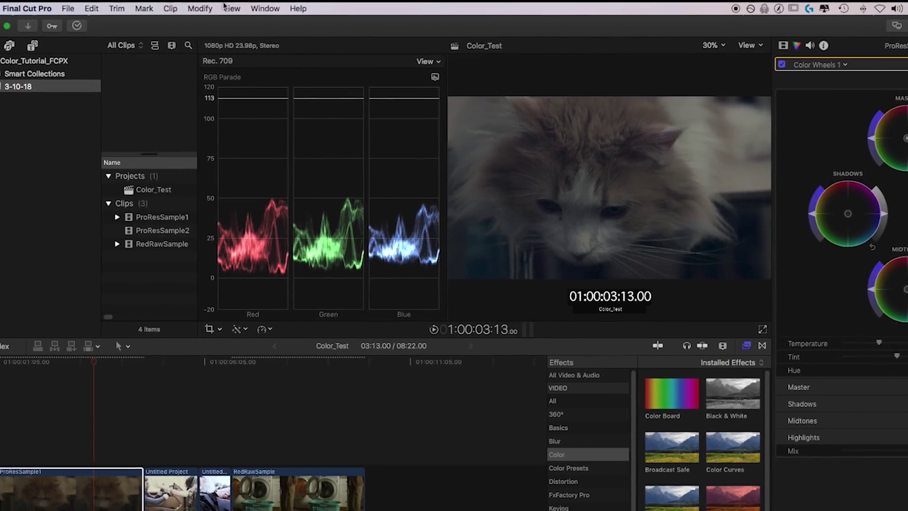
Confirm Preferences' Default Correction is Color Wheels, then close the preferences window.
left_click(65, 7)
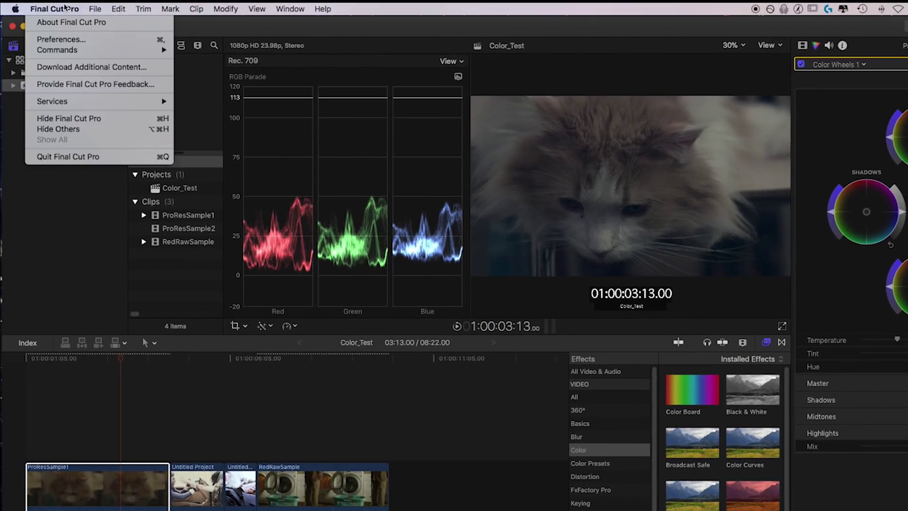
left_click(92, 39)
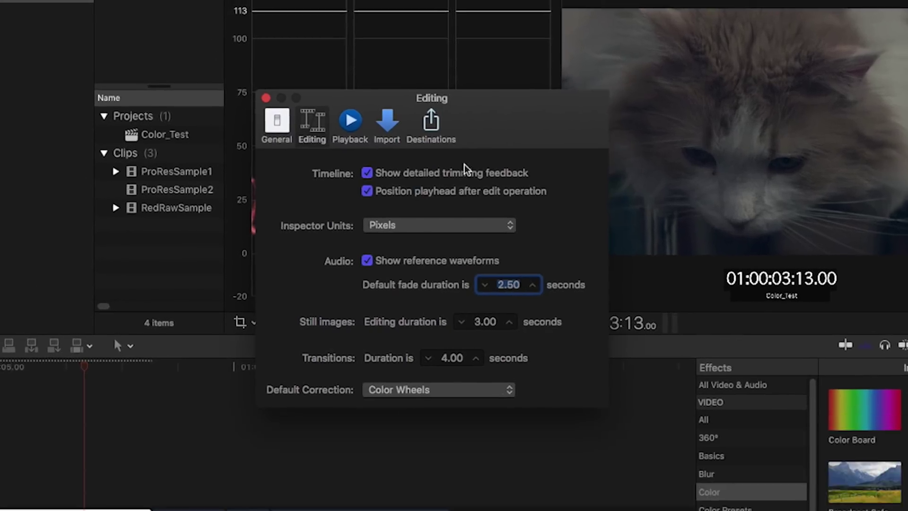
left_click(406, 397)
left_click(334, 402)
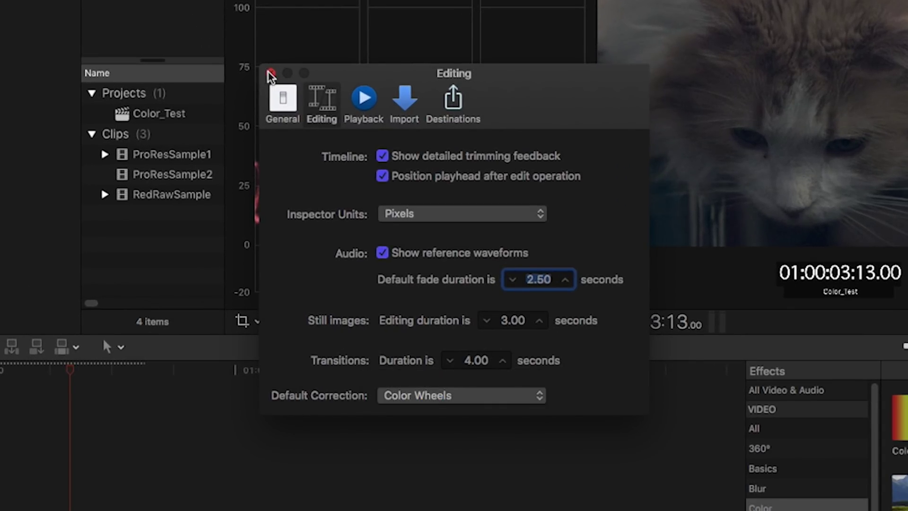
left_click(270, 73)
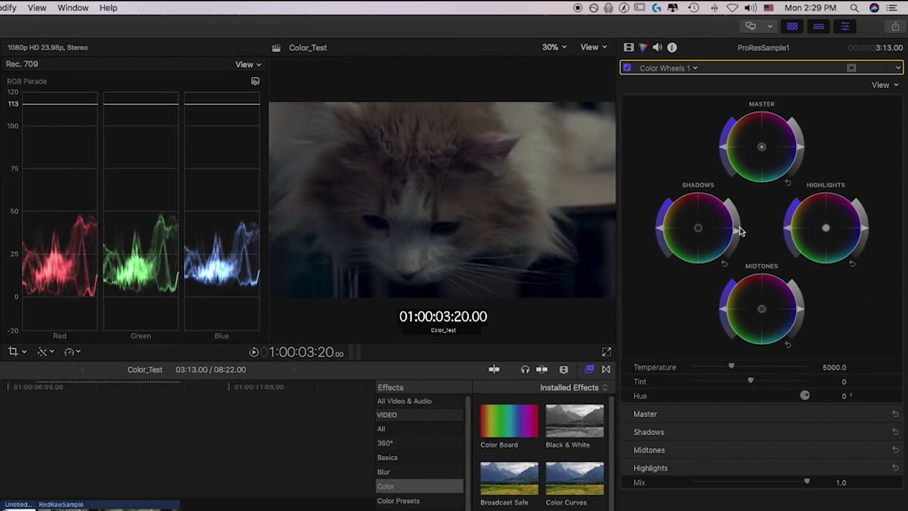
Try brightening shadows, midtones and highlights on the wheels, toggling the correction to compare.
mouse_move(740, 227)
left_mouse_down()
mouse_move(696, 228)
mouse_move(700, 217)
mouse_move(740, 235)
left_mouse_up()
double_click(704, 220)
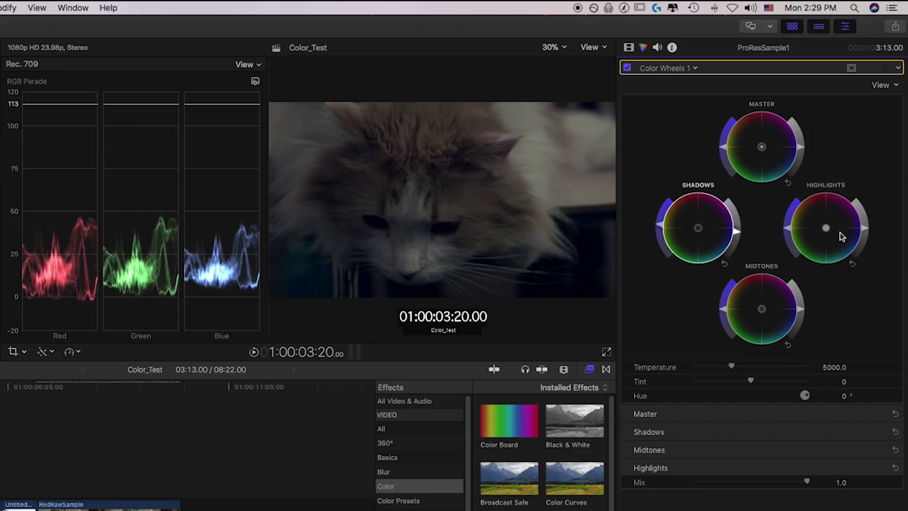
left_click_drag(800, 307, 803, 297)
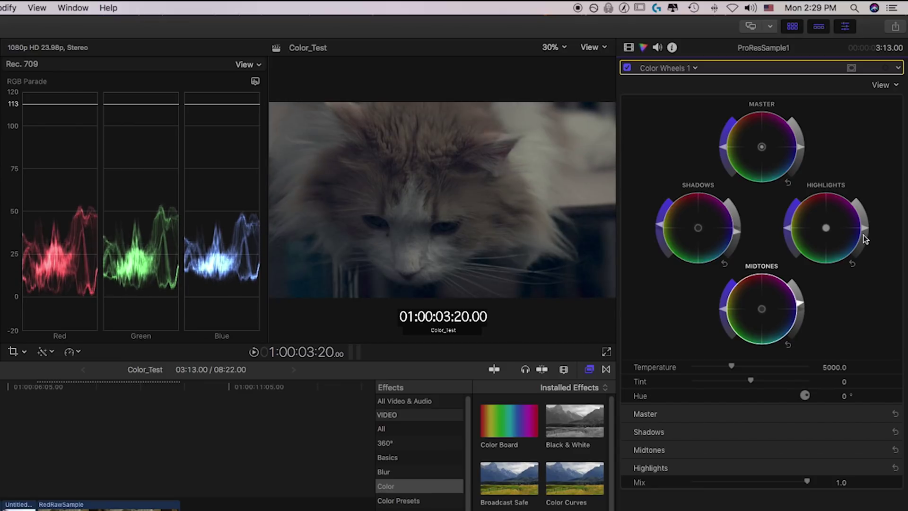
left_click_drag(864, 224, 863, 205)
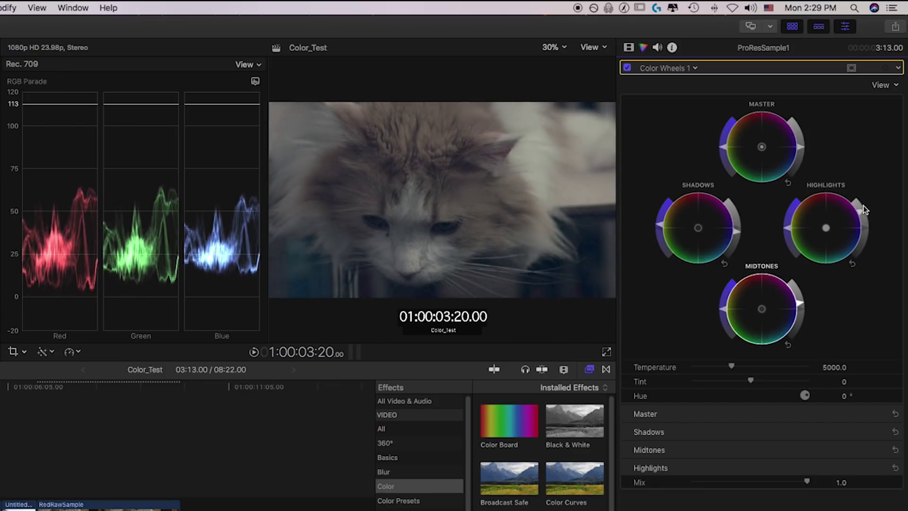
left_click(736, 232)
left_click(628, 67)
left_click(629, 67)
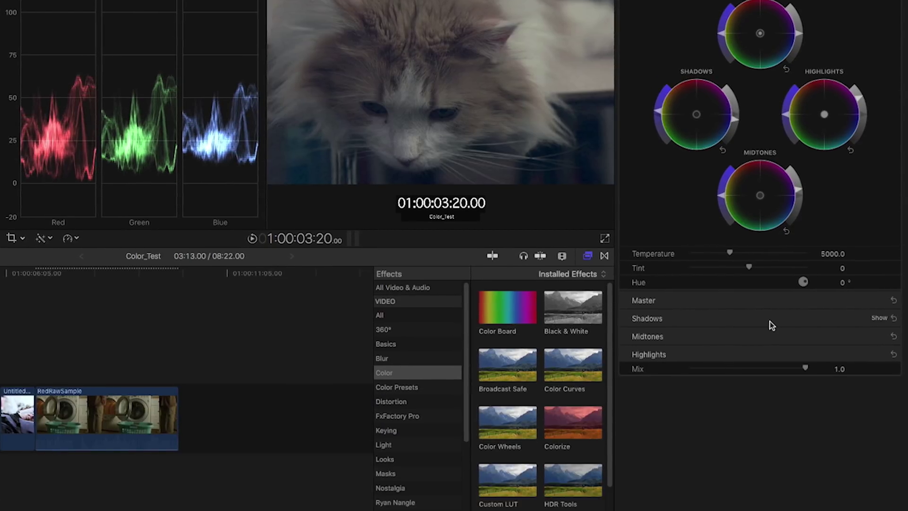
Expand the numeric wheel settings and set highlights blue to 24 and shadows blue to -12.
left_click(771, 326)
left_click(770, 376)
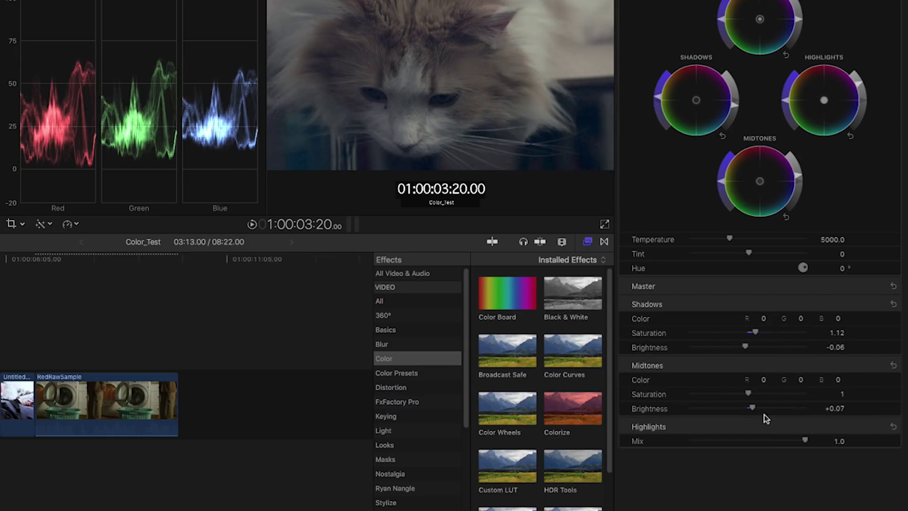
left_click(764, 426)
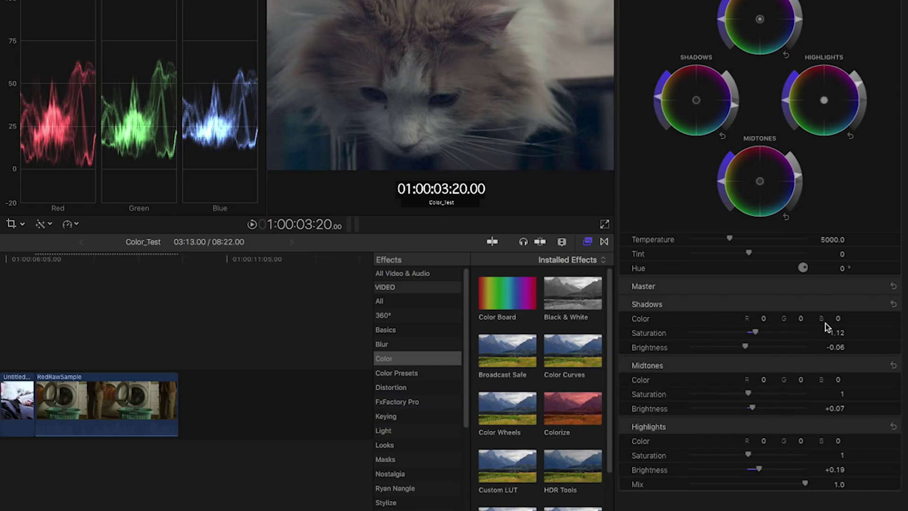
left_click_drag(838, 324, 837, 318)
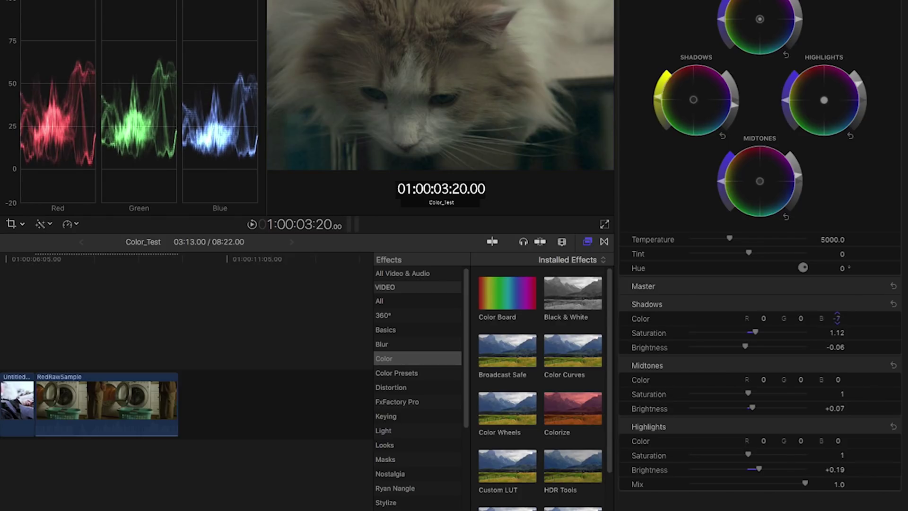
left_click_drag(838, 441, 837, 438)
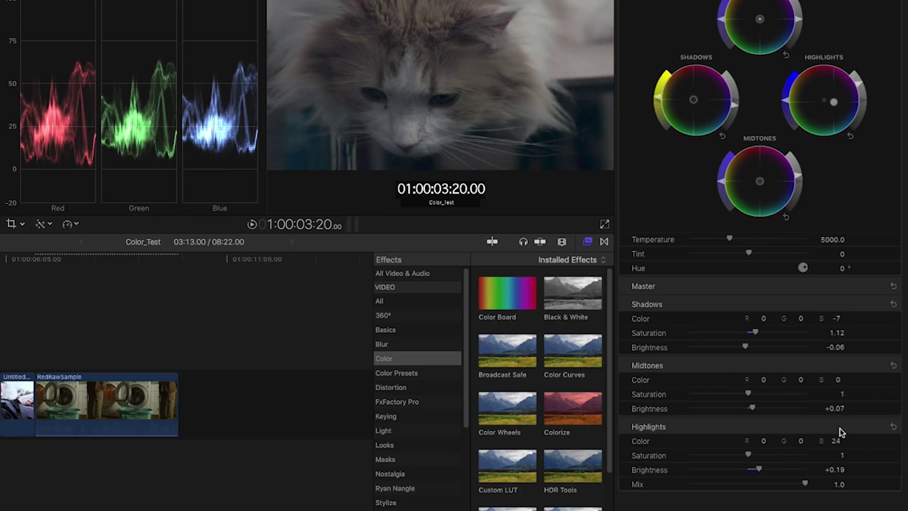
left_click(836, 320)
left_click_drag(840, 319, 836, 318)
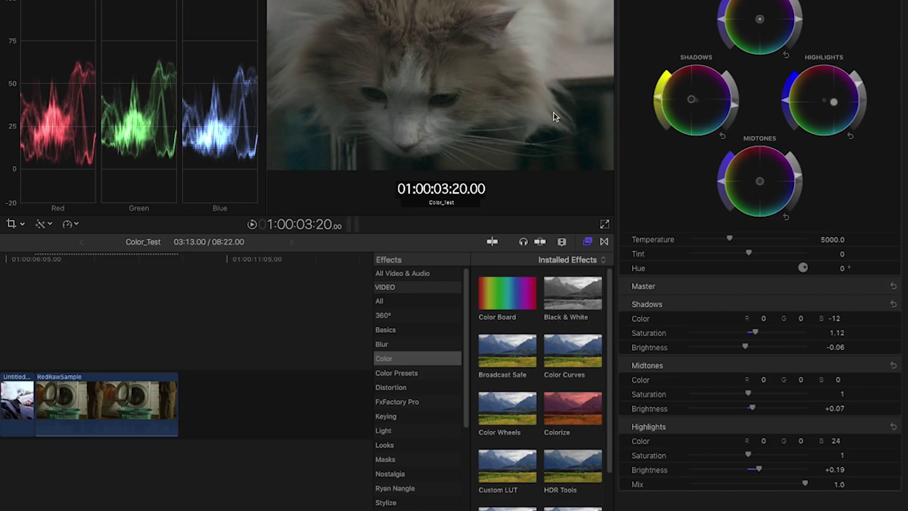
Add a Color Curves correction and retarget the red curve by sampling the cat's fur.
left_click(614, 83)
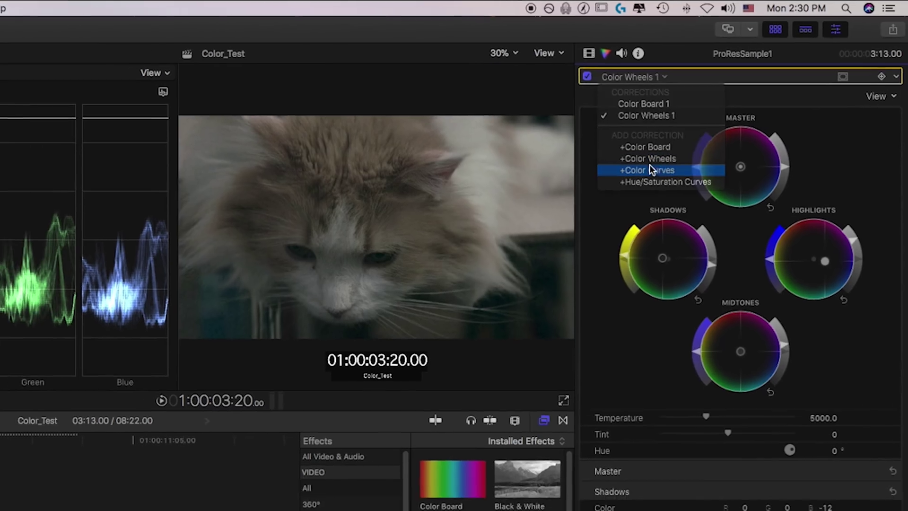
left_click(643, 182)
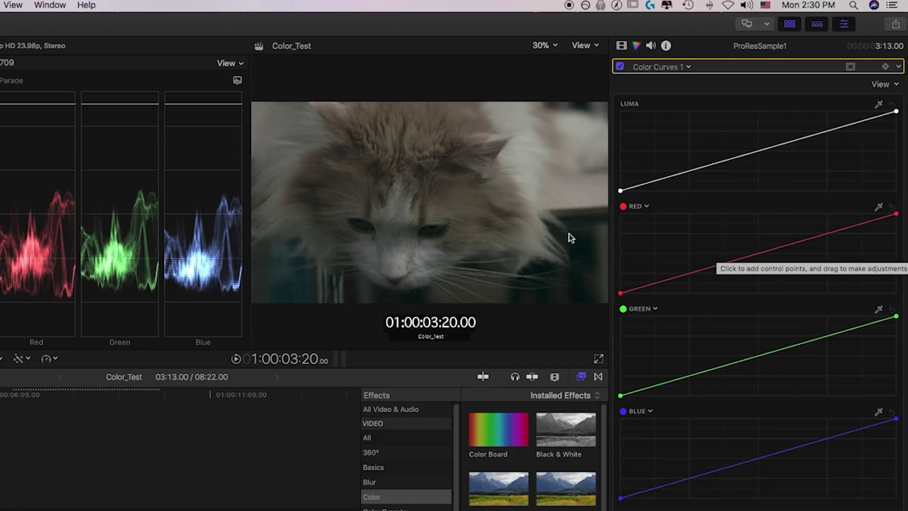
left_click(878, 208)
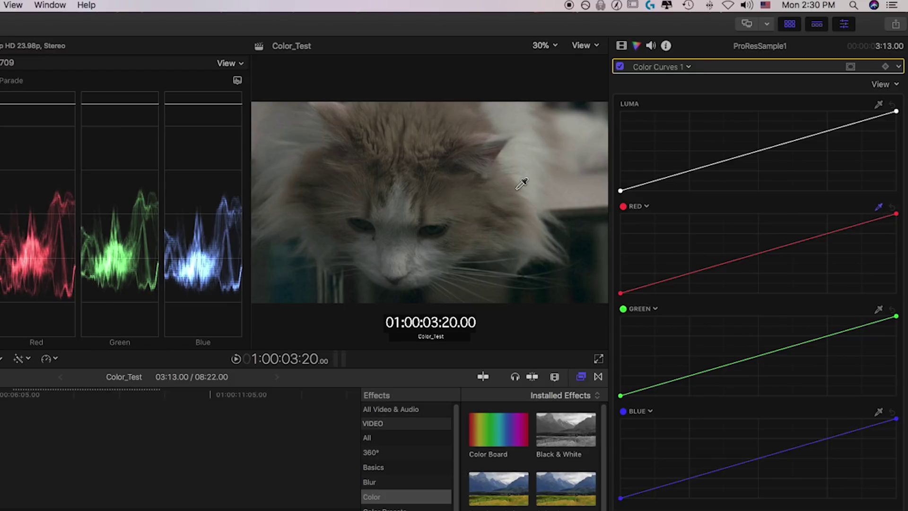
left_click(585, 237)
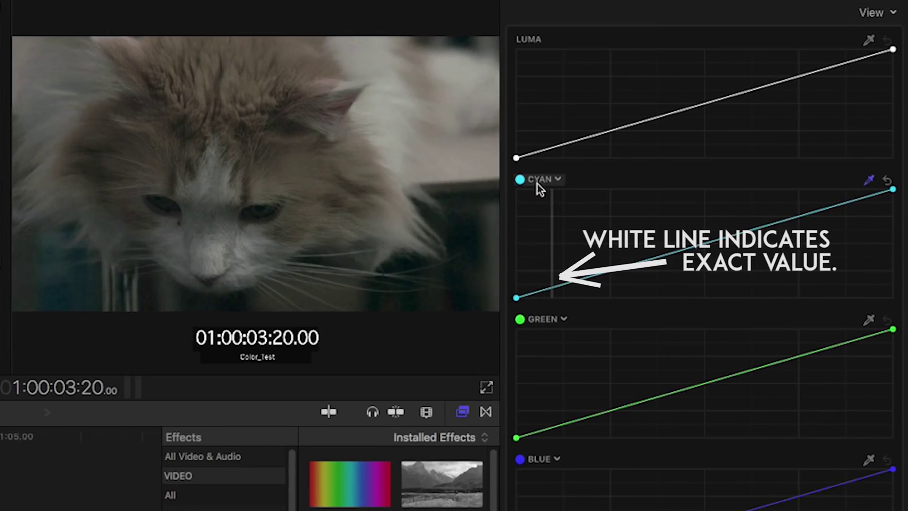
Change the curve's hue from cyan to lime, then jump to the man clip.
left_click(550, 178)
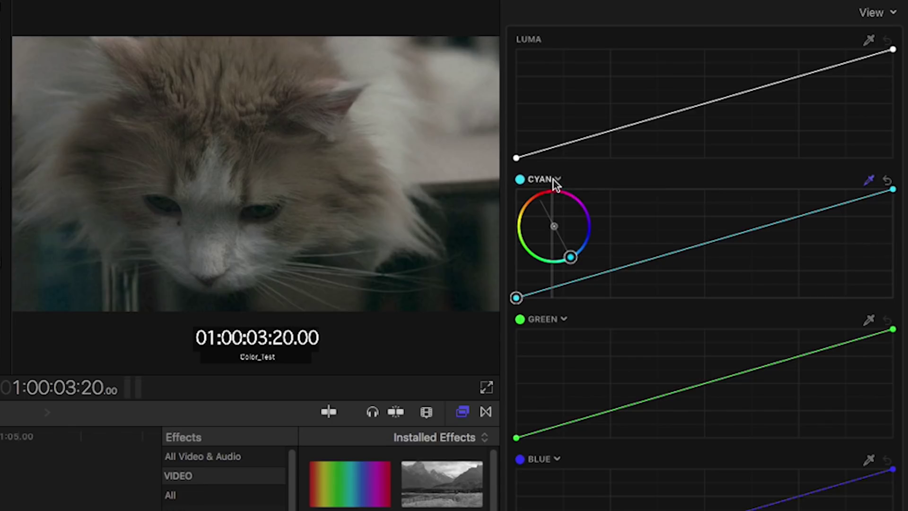
left_click_drag(571, 257, 539, 259)
left_click(202, 312)
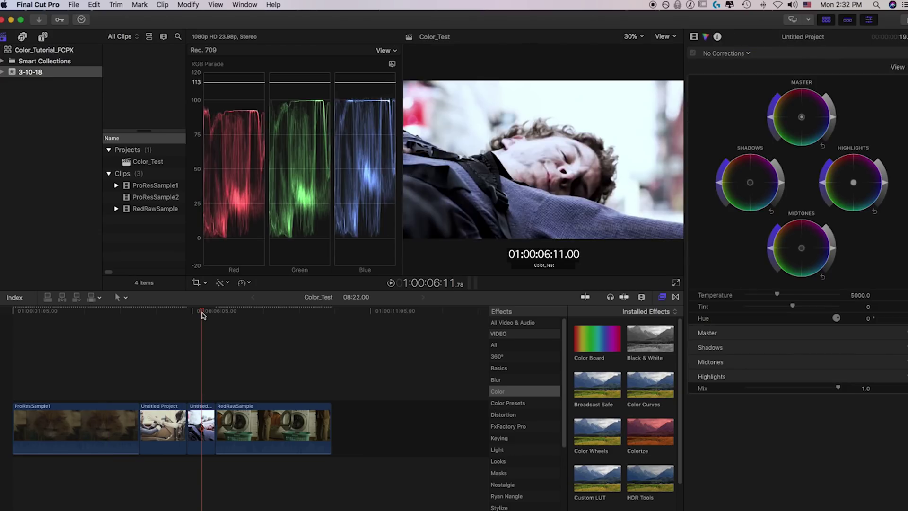
Select the man clip, set the playhead to 6:08, and add a Hue/Saturation Curves correction.
left_click(196, 440)
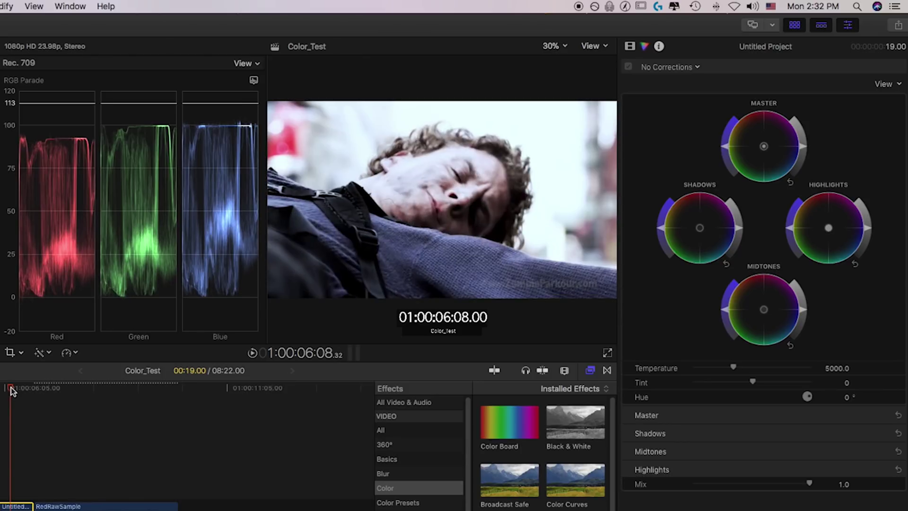
left_click(10, 388)
left_click(668, 66)
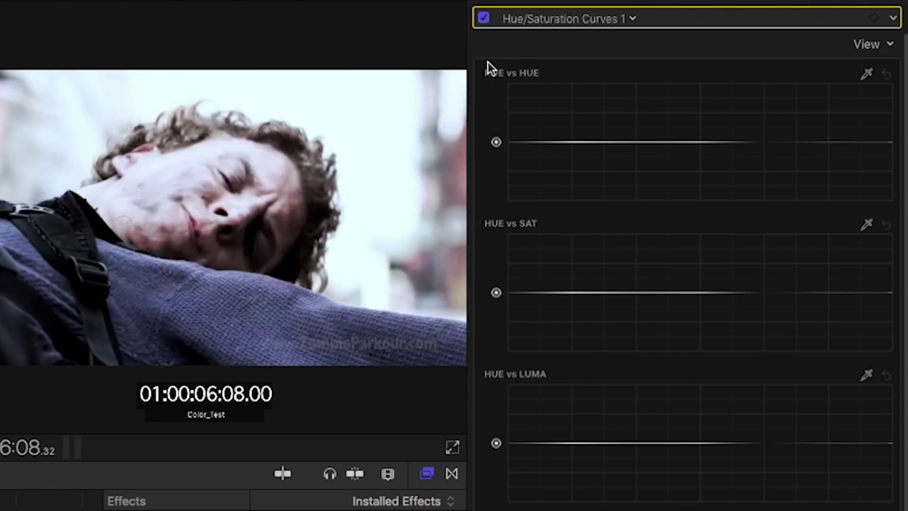
left_click(867, 74)
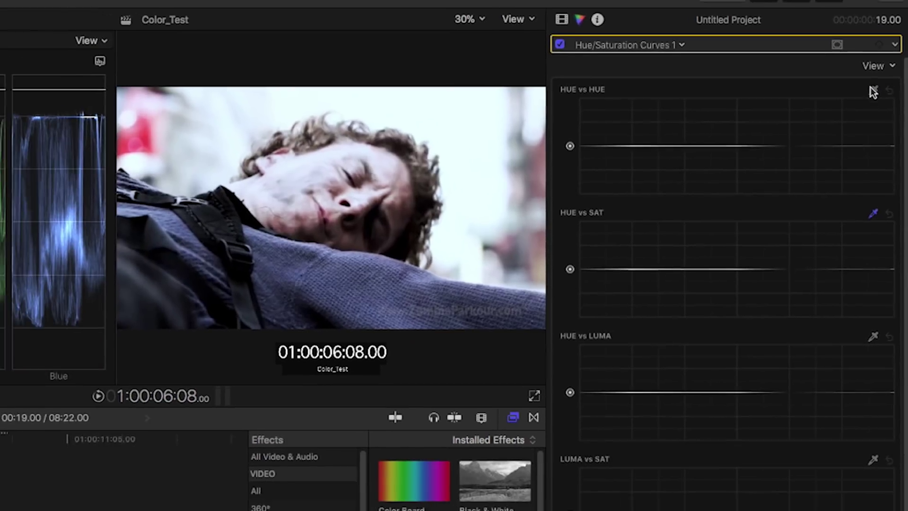
Sample the man's blue jacket on HUE vs HUE and raise that point toward green.
left_click(866, 73)
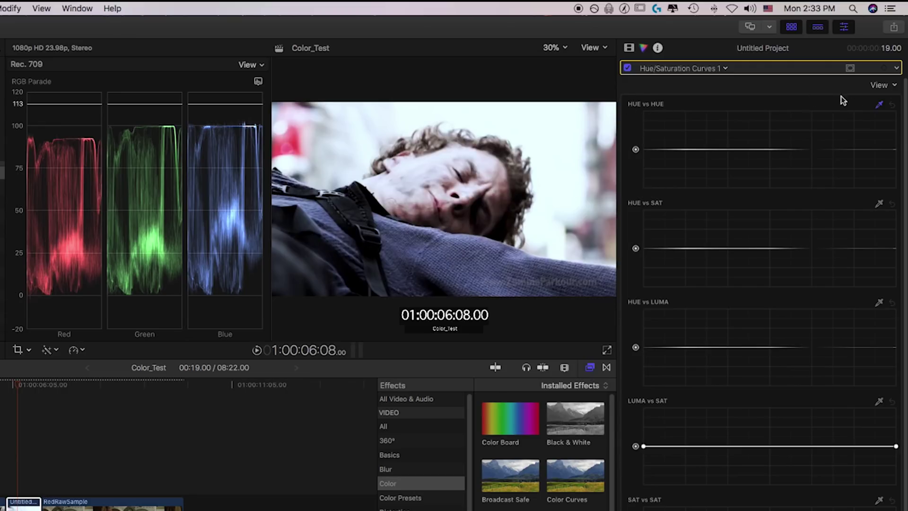
left_click(455, 257)
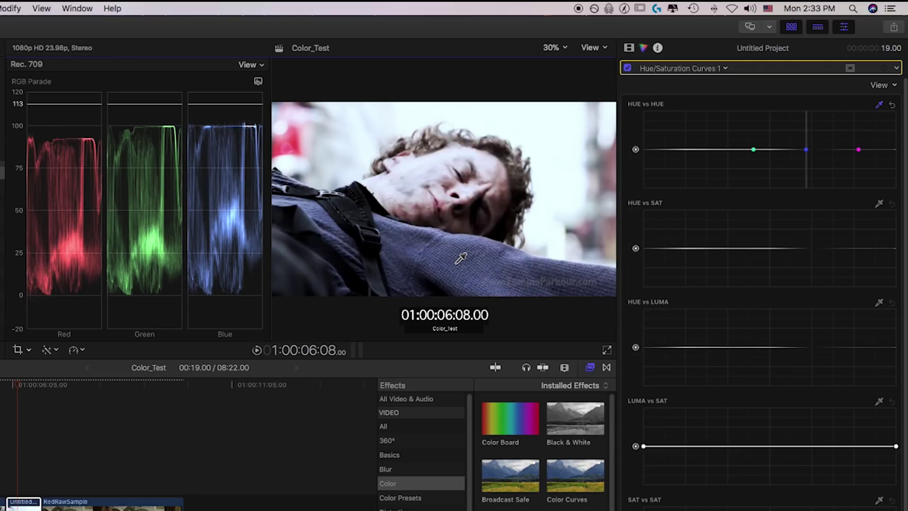
left_click_drag(807, 149, 808, 134)
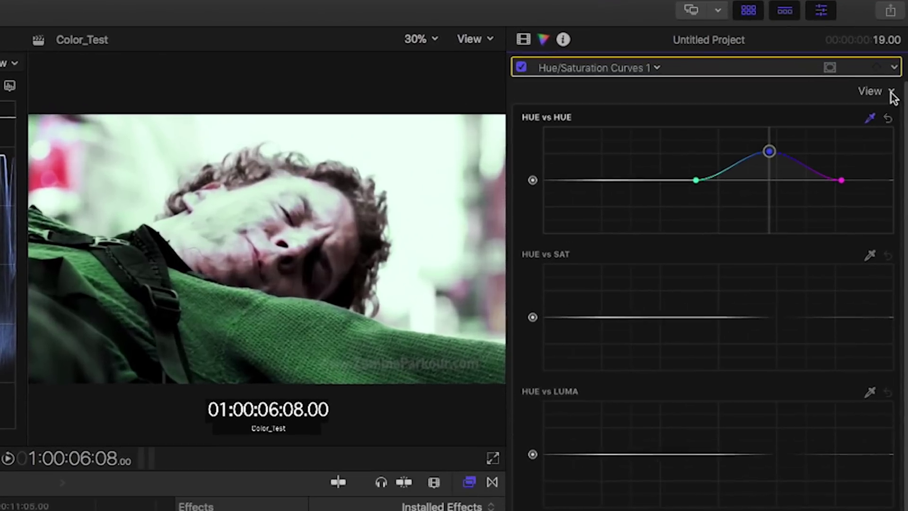
Add a shape mask to the hue correction and stretch it into a wide, flat ellipse.
left_click(893, 86)
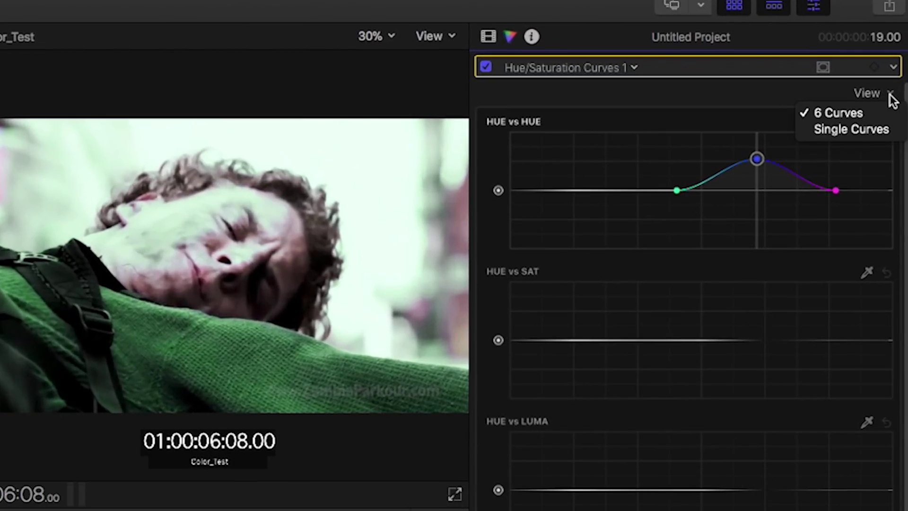
left_click(893, 69)
left_click(893, 68)
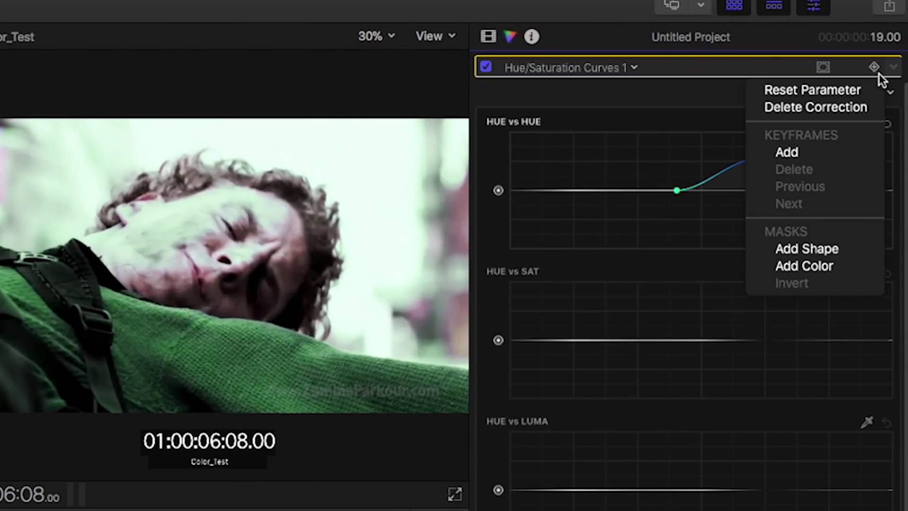
left_click(824, 250)
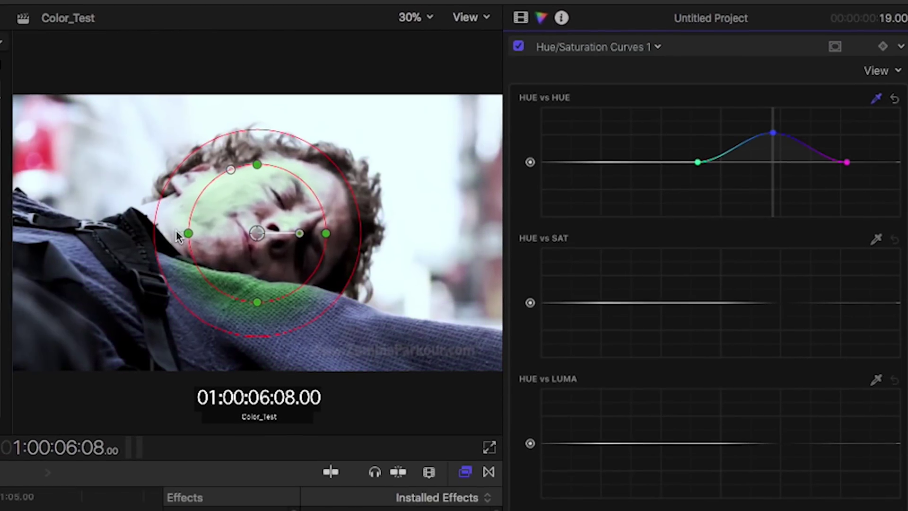
left_click_drag(331, 235, 494, 233)
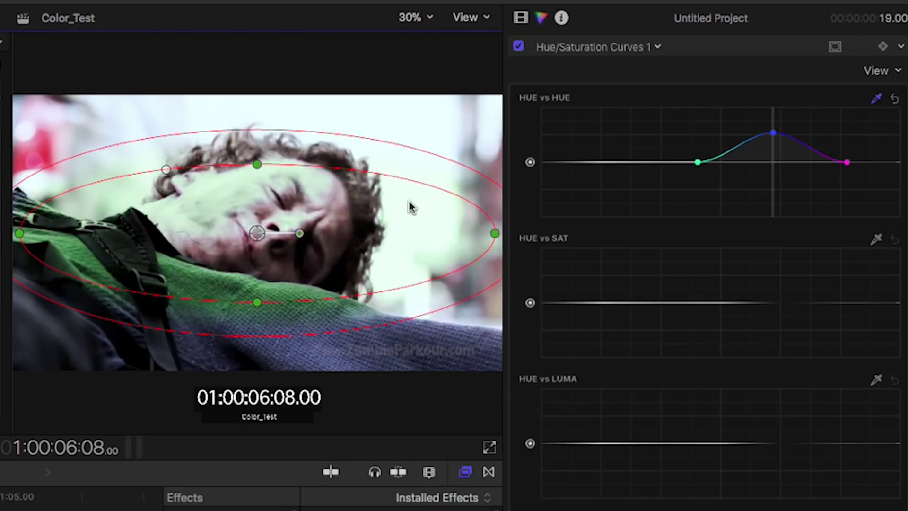
left_click_drag(256, 168, 258, 212)
left_click_drag(419, 264, 318, 325)
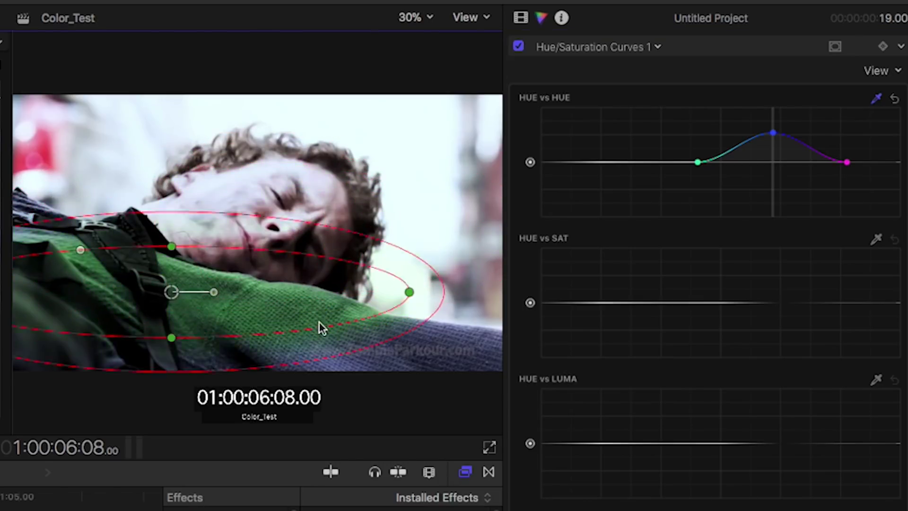
left_click_drag(410, 290, 386, 315)
Tilt and elongate the ellipse to follow the sweater's slope, adjusting its width.
left_click_drag(180, 311, 173, 321)
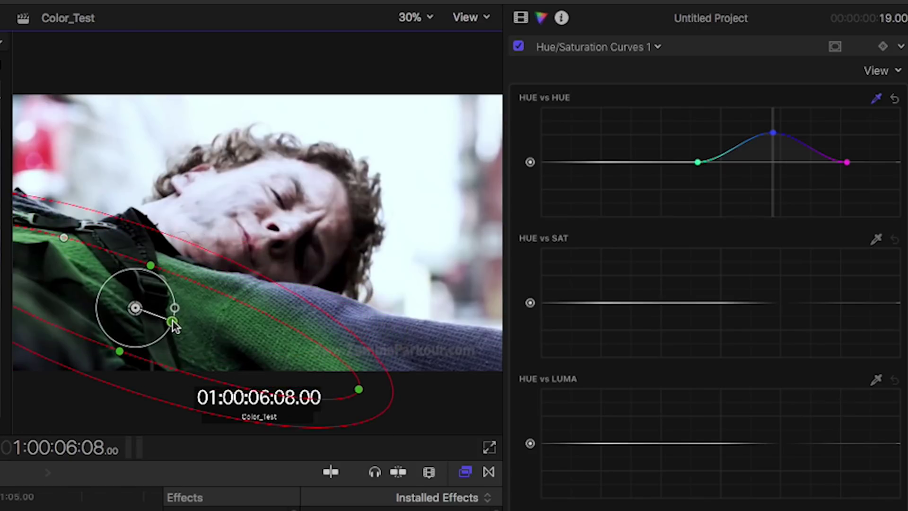
left_click_drag(350, 378, 517, 407)
left_click_drag(247, 359, 334, 378)
left_click_drag(235, 290, 240, 267)
left_click_drag(442, 353, 511, 361)
left_click_drag(267, 401, 189, 341)
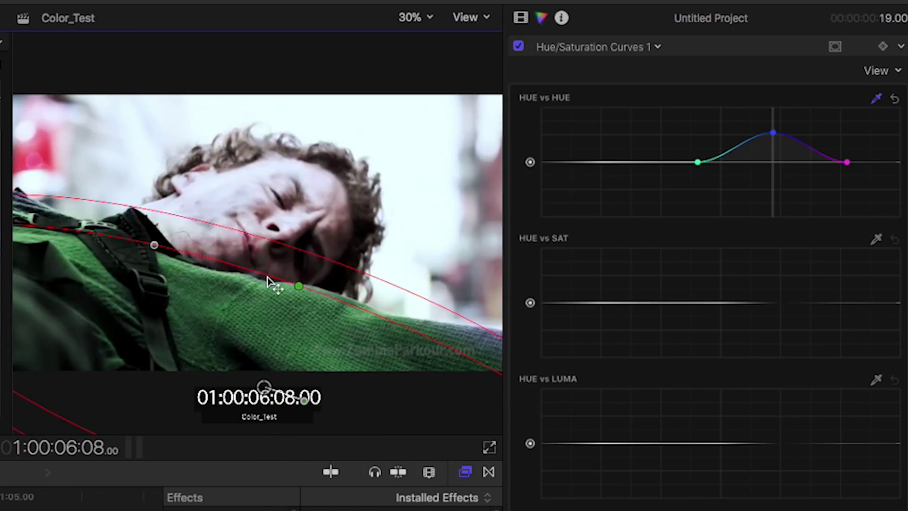
Reposition the whole mask so it lies over the man's sweater.
left_click_drag(428, 337, 537, 358)
left_click_drag(313, 332, 282, 317)
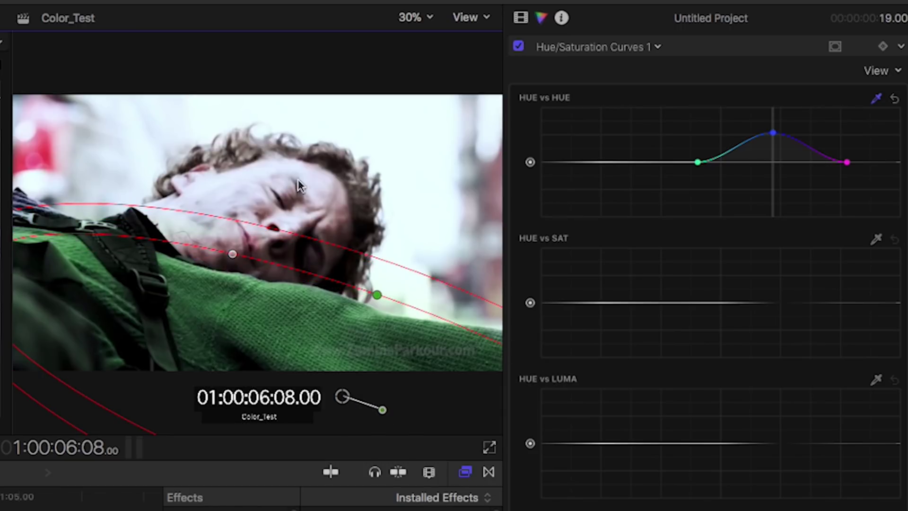
left_click_drag(225, 272, 217, 291)
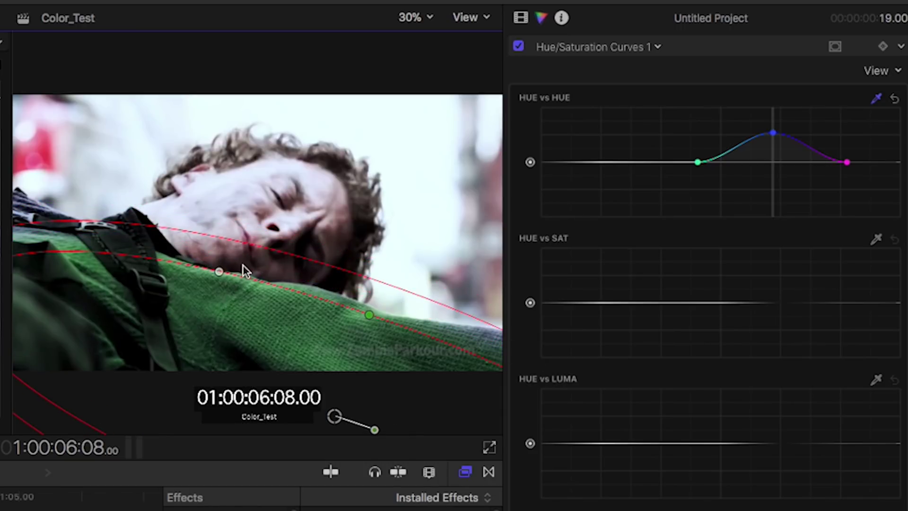
left_click_drag(221, 342, 222, 293)
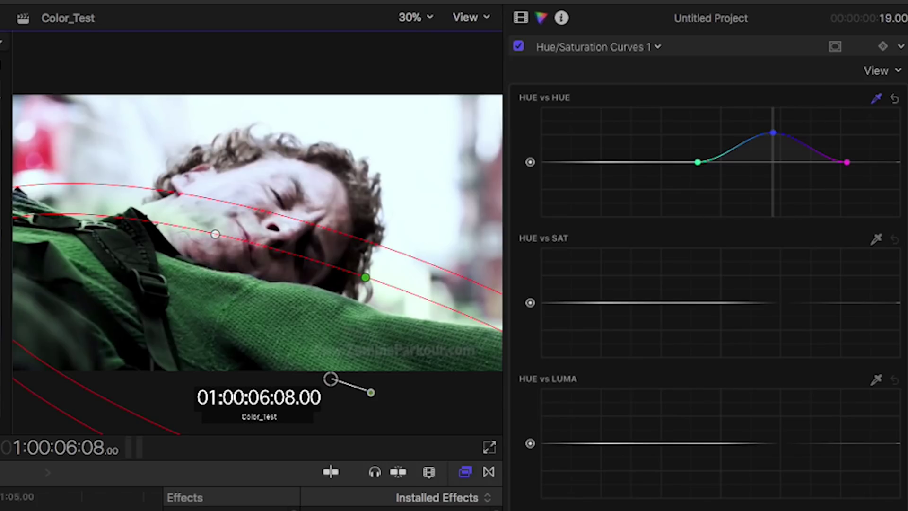
left_click(882, 46)
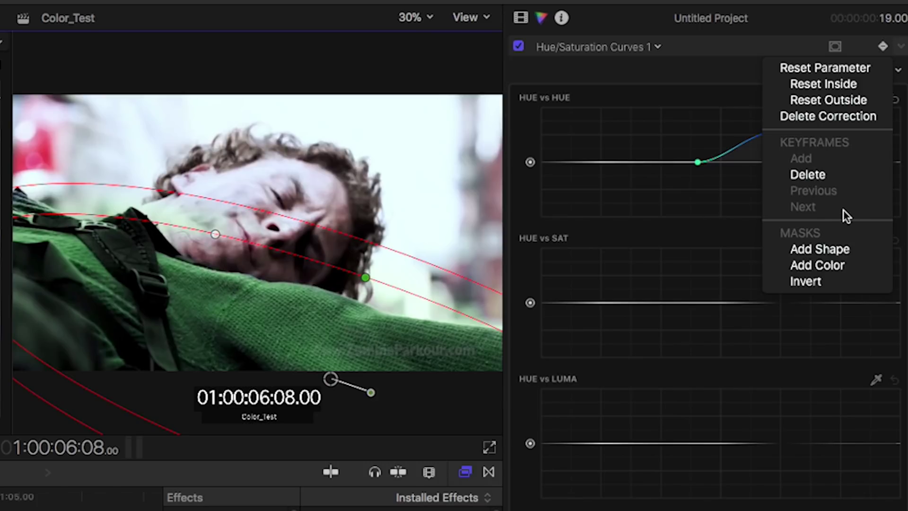
left_click(302, 304)
left_click_drag(282, 298, 259, 306)
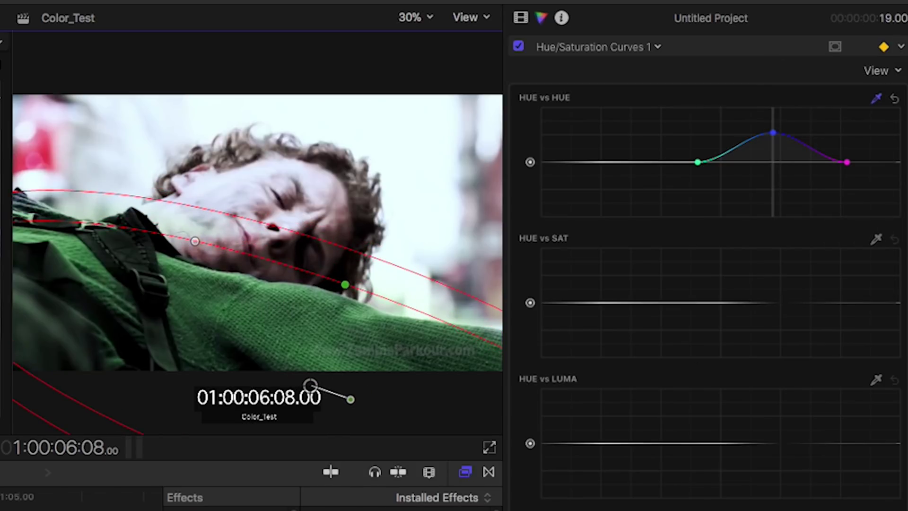
Flatten HUE vs HUE, add a softness-25.0 colour mask from the blue sweater, and view it as matte.
left_click(865, 175)
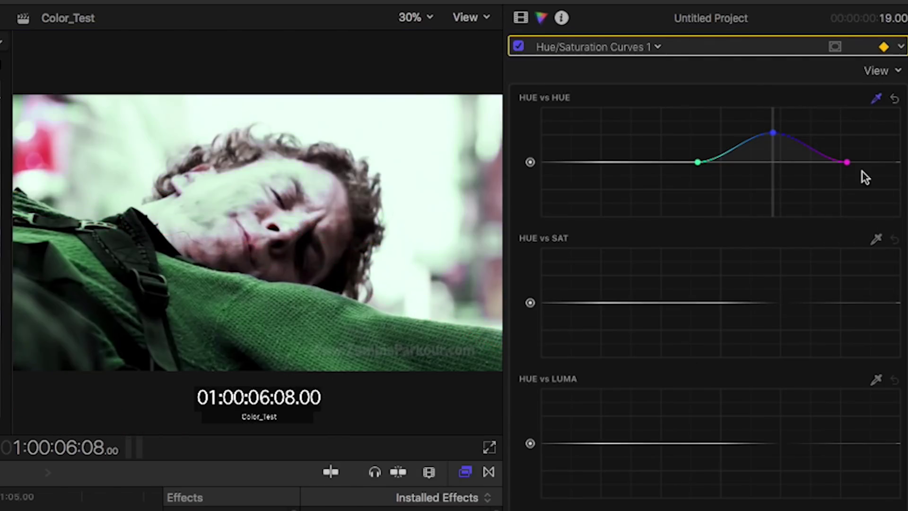
left_click(893, 100)
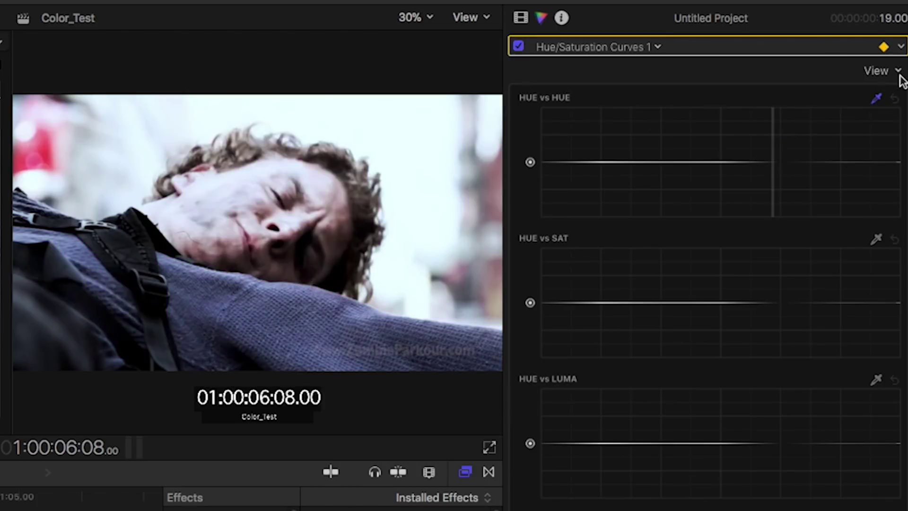
left_click(900, 47)
left_click(817, 232)
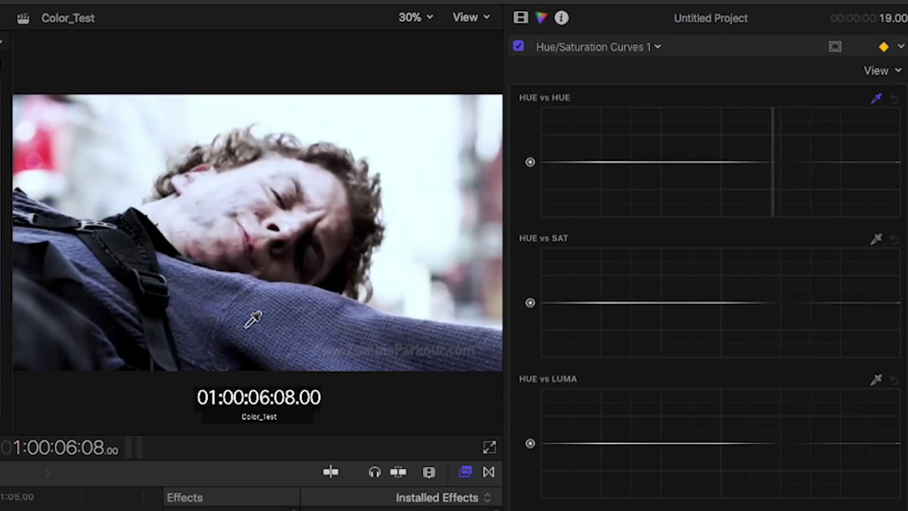
mouse_move(251, 315)
left_mouse_down()
mouse_move(277, 324)
mouse_move(283, 342)
left_mouse_up()
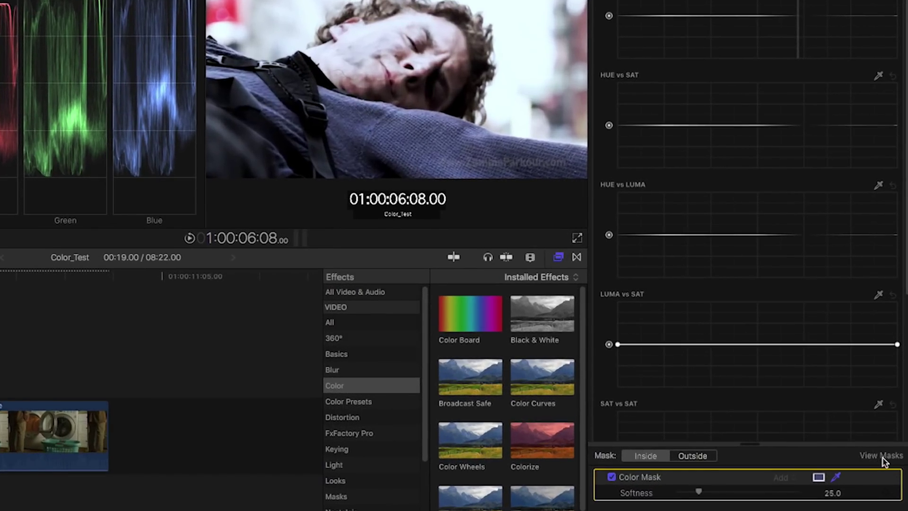
left_click(887, 445)
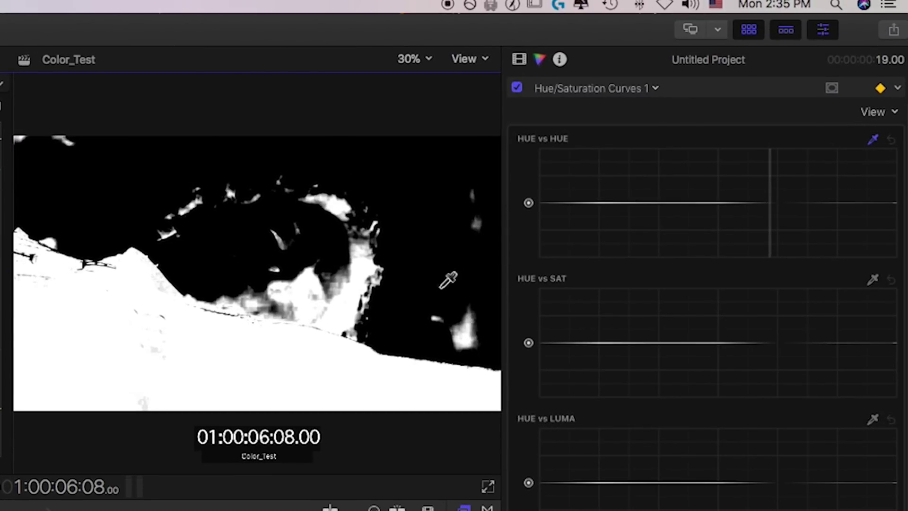
Add a shape mask to the curves correction and stretch it into a wide, flat ellipse past the right edge.
left_click(897, 88)
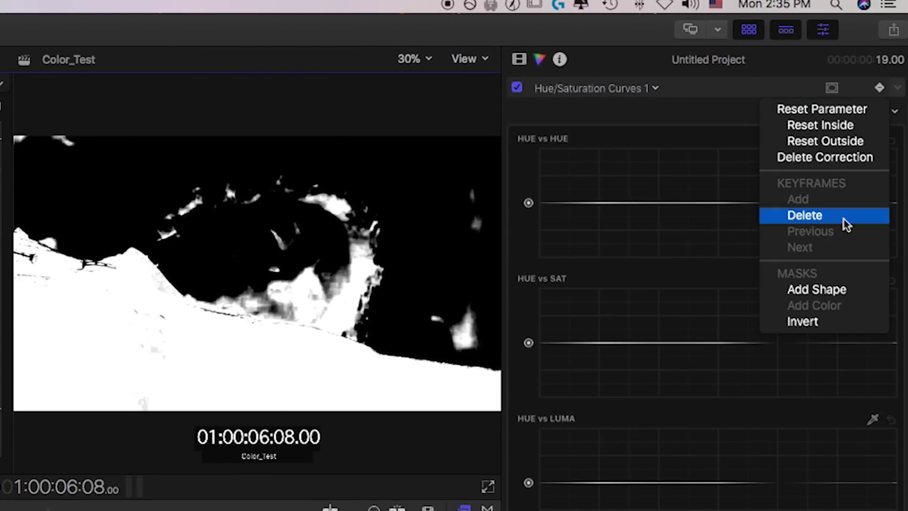
left_click(855, 289)
left_click_drag(327, 275, 447, 288)
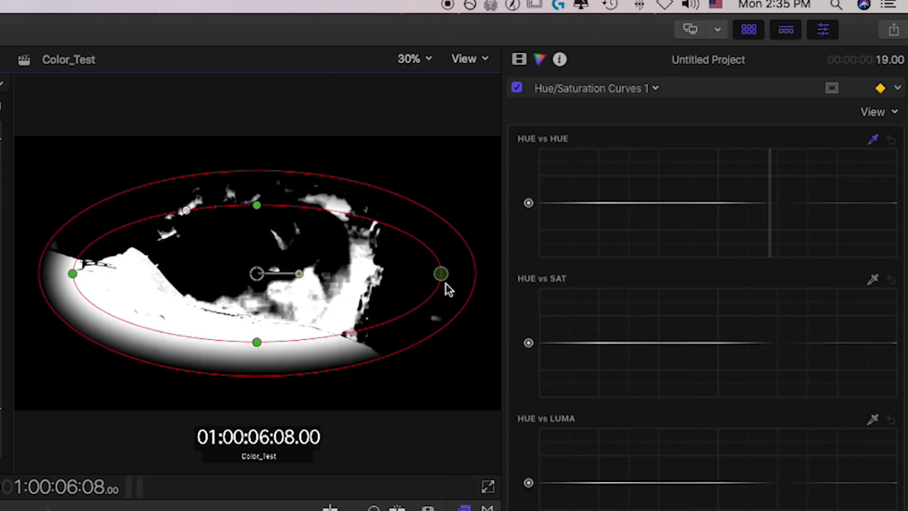
left_click_drag(257, 145, 229, 260)
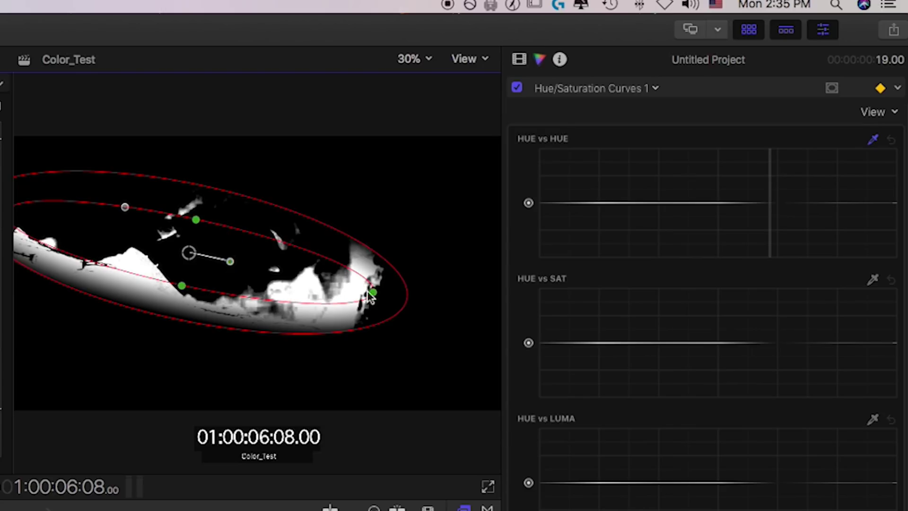
left_click_drag(382, 299, 581, 348)
Enlarge and move the ellipse over the lower-left frame, then return the viewer to normal video.
left_click_drag(254, 313, 246, 392)
left_click_drag(176, 368, 168, 410)
left_click_drag(229, 256, 201, 315)
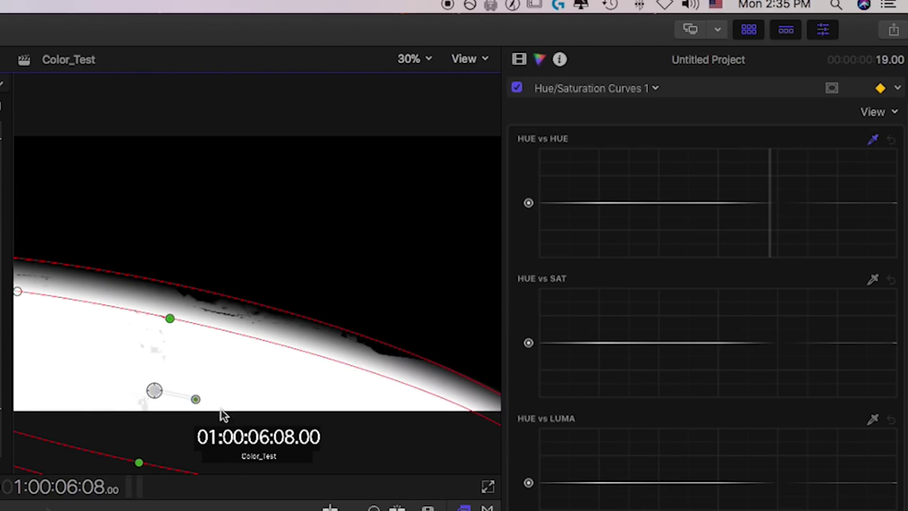
left_click_drag(106, 344, 111, 348)
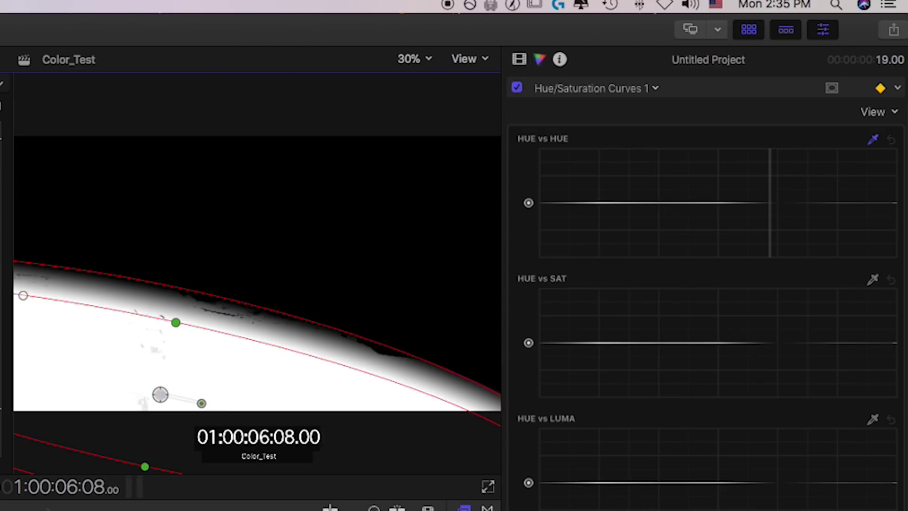
left_click(202, 402)
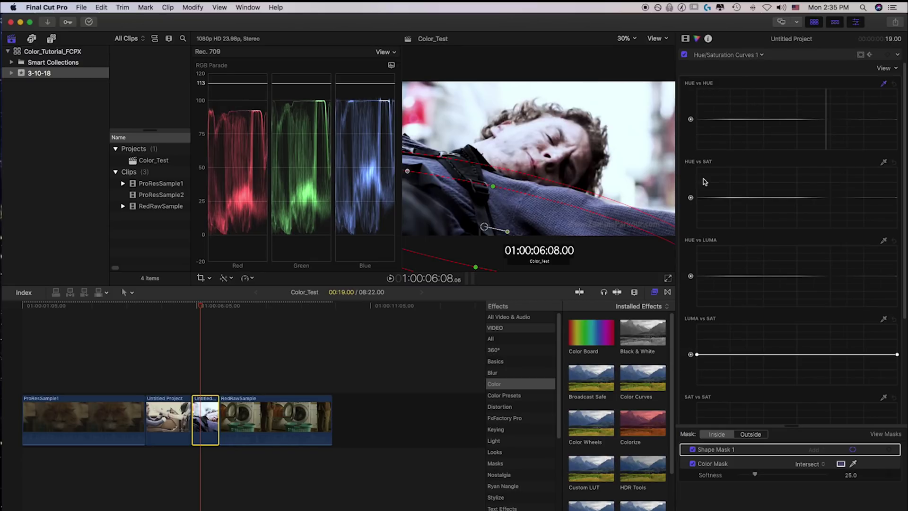
Select the RedRawSample clip and park the playhead on its washing-machine frame at 01:00:08:01.
scroll(712, 251, "down", 8)
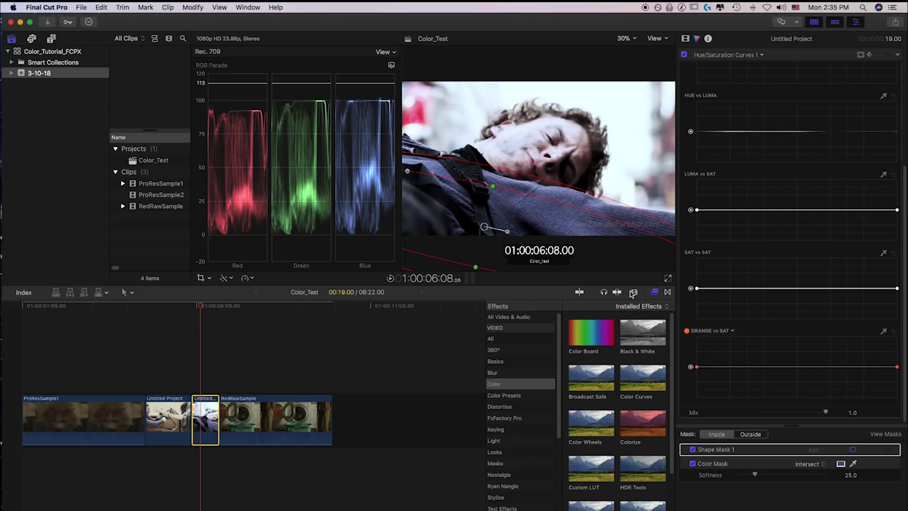
left_click(263, 306)
left_click(255, 412)
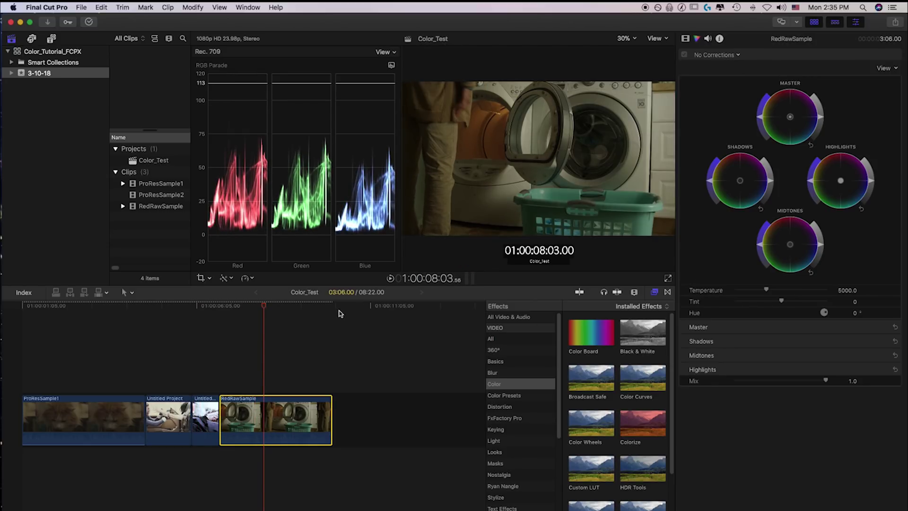
left_click(258, 306)
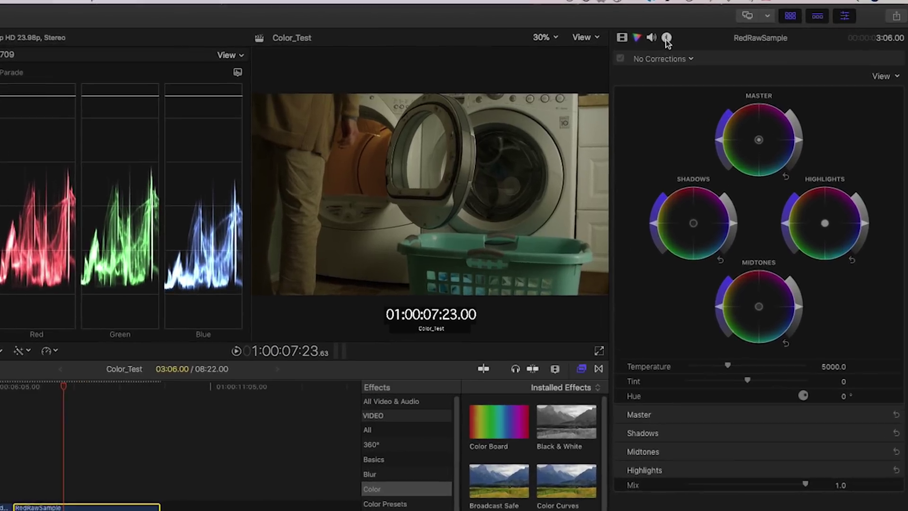
Show RedRawSample's Info inspector in the Extended metadata view.
left_click(667, 38)
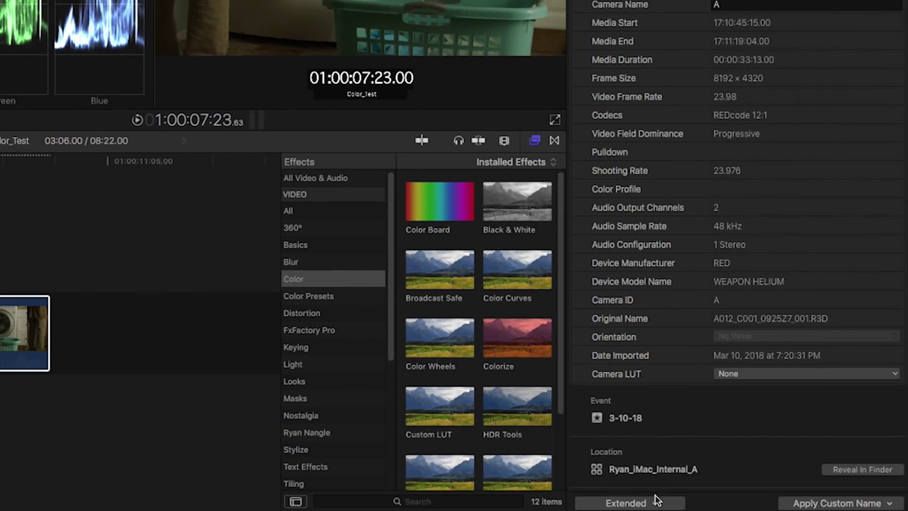
left_click(657, 498)
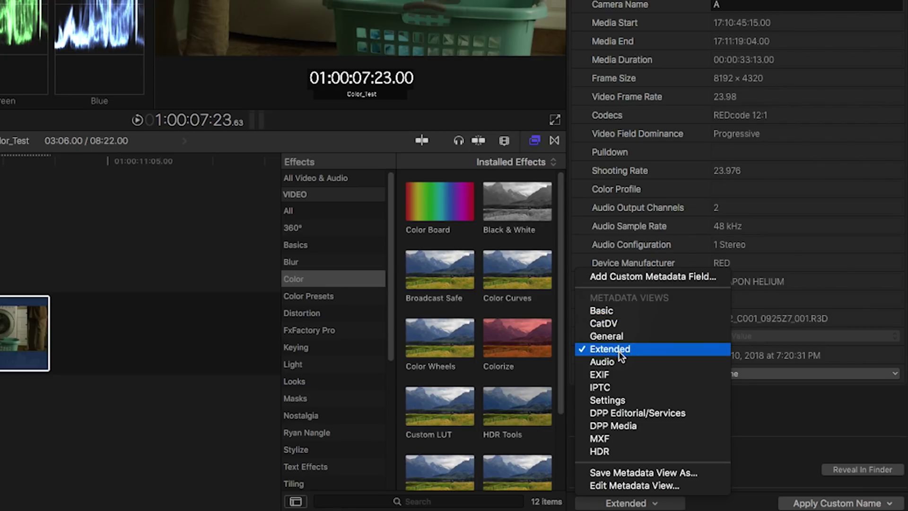
left_click(635, 348)
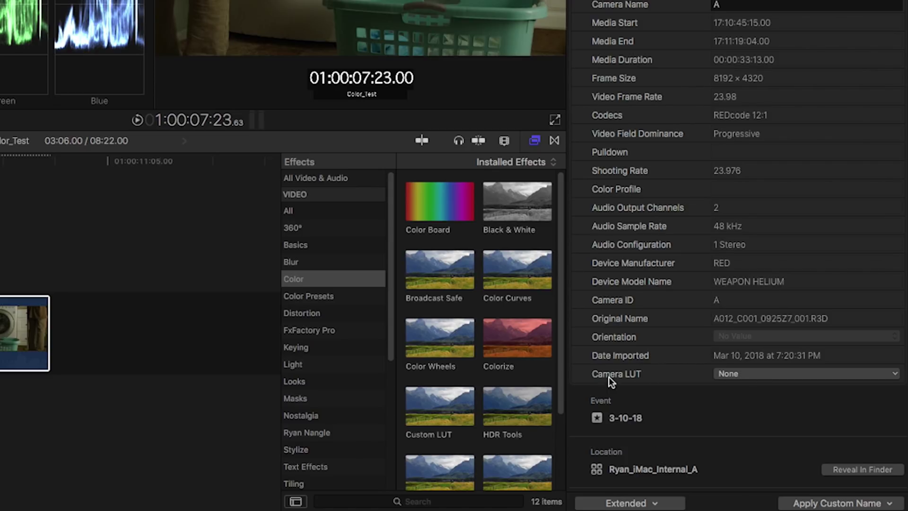
Edit the Extended metadata view to include the Camera LUT property.
left_click(652, 503)
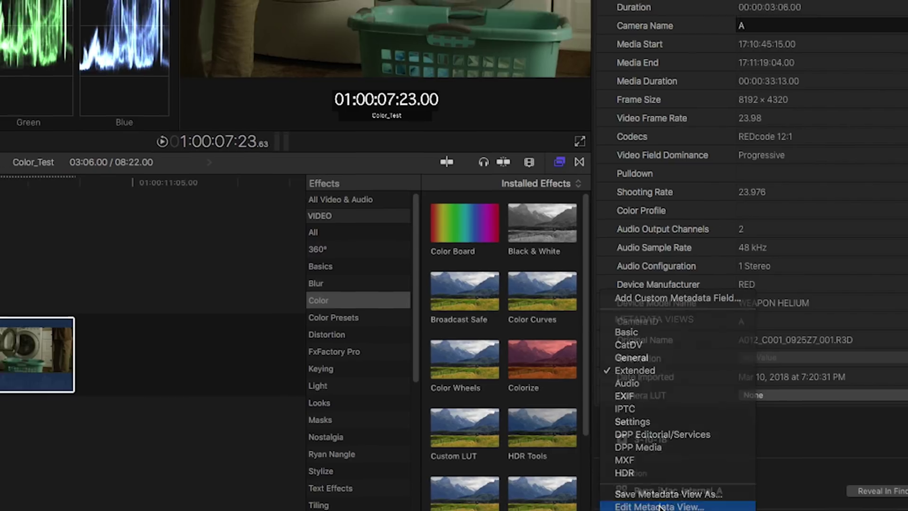
left_click(635, 487)
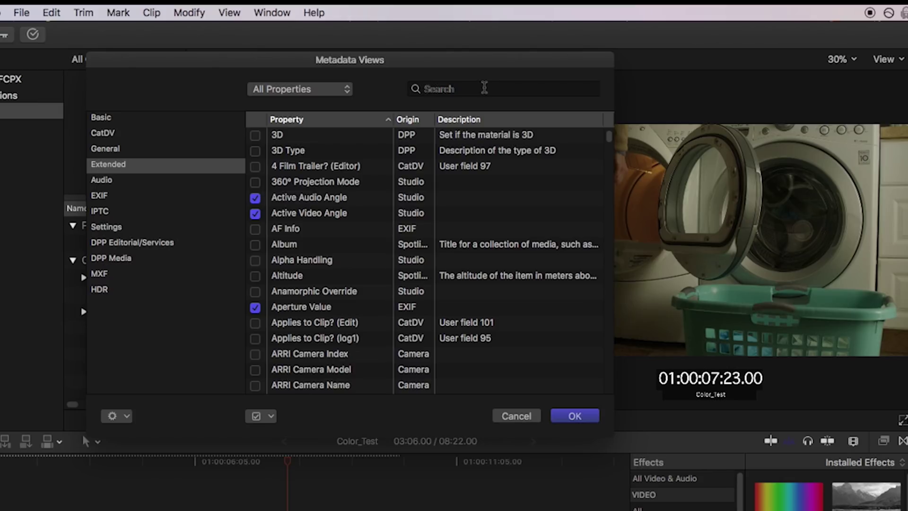
type("camera LUT")
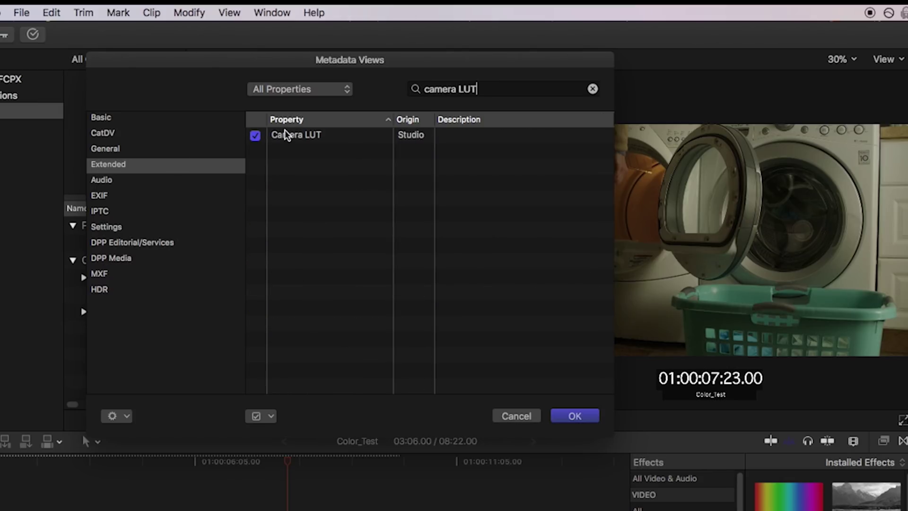
left_click(255, 136)
left_click(568, 416)
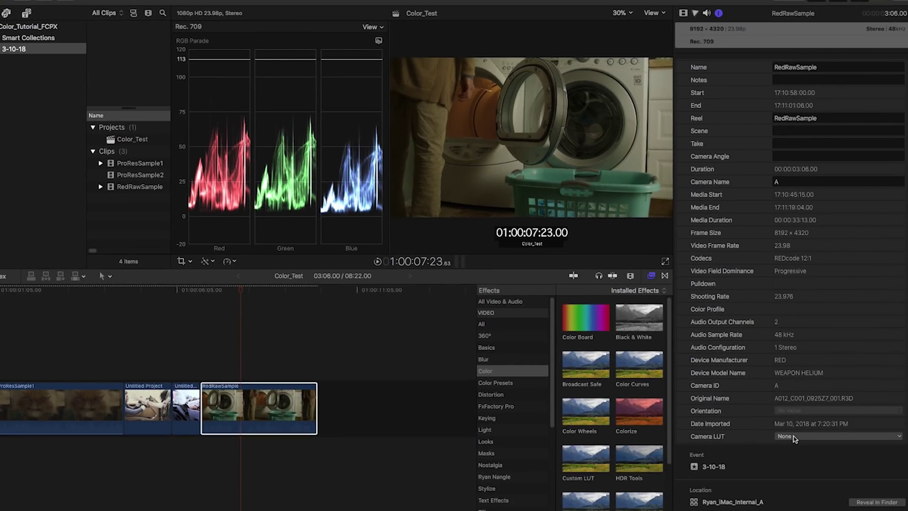
After trying ARRI Log C, set RedRawSample's Camera LUT to Canon Log.
left_click(240, 290)
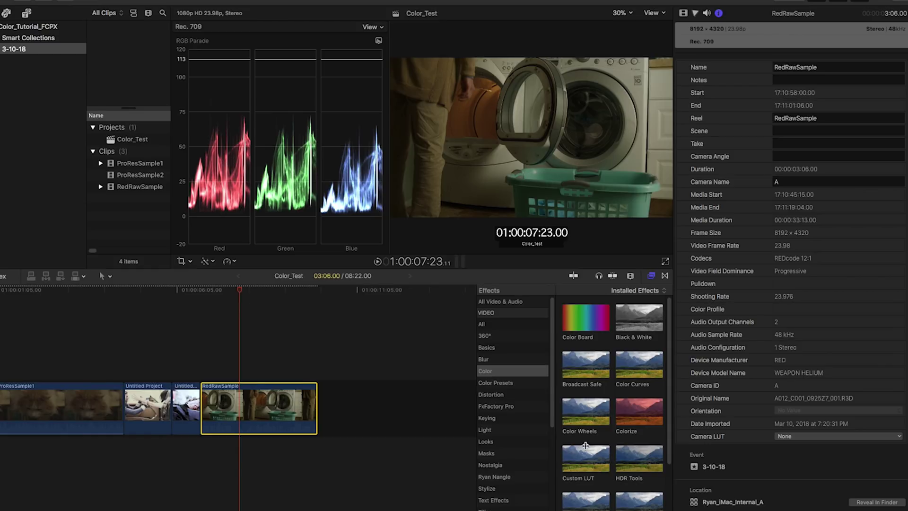
left_click(811, 437)
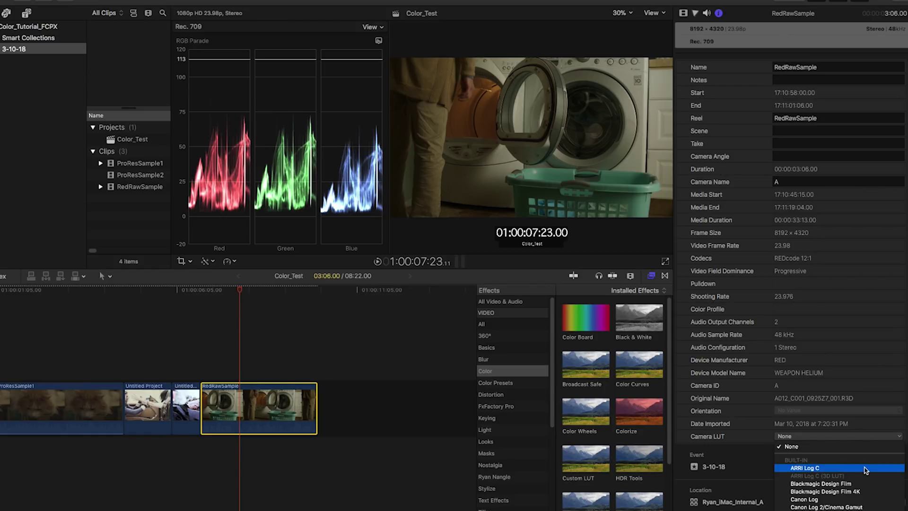
left_click(864, 468)
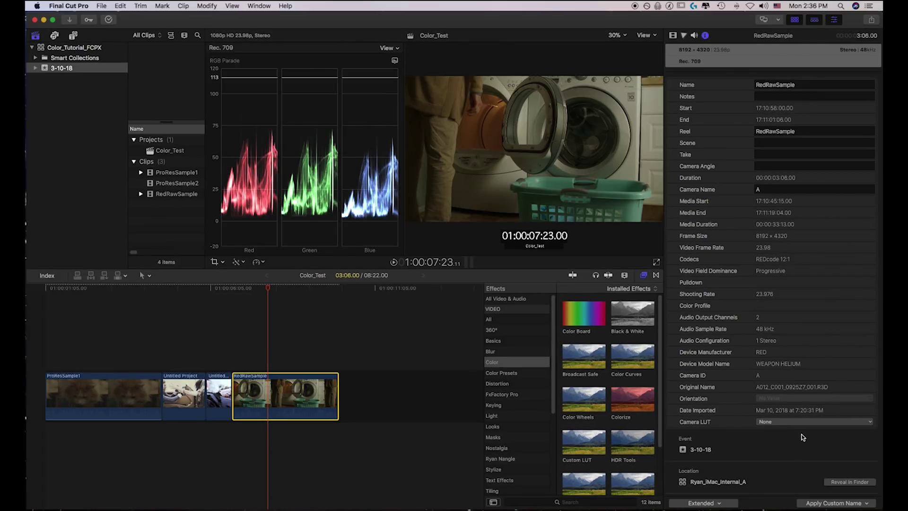
left_click(804, 436)
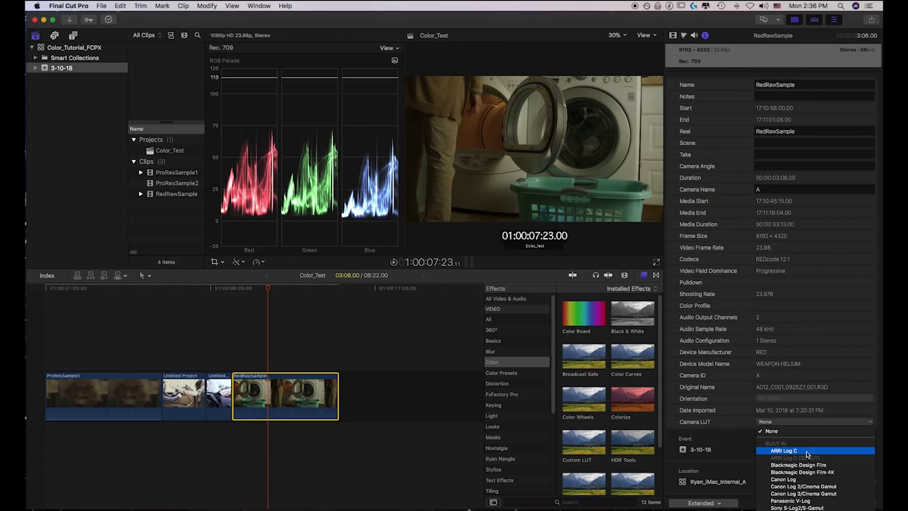
left_click(806, 431)
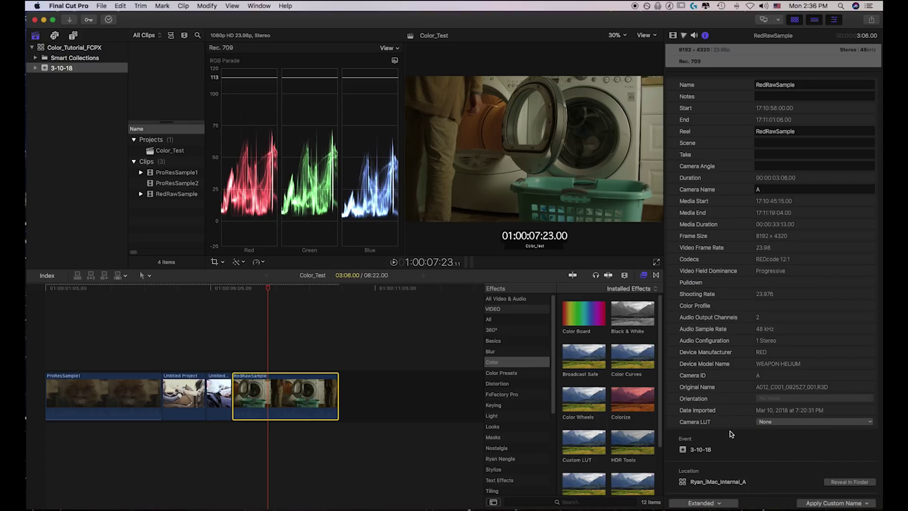
left_click(776, 422)
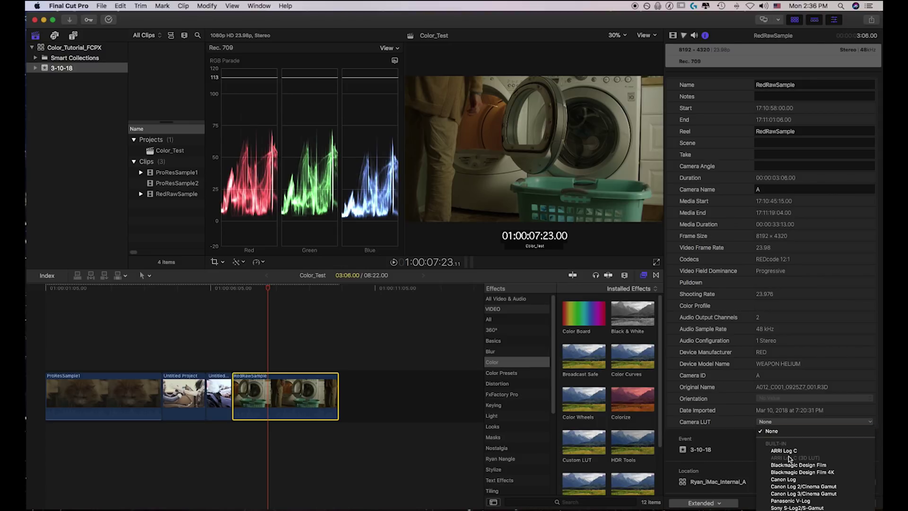
left_click(817, 479)
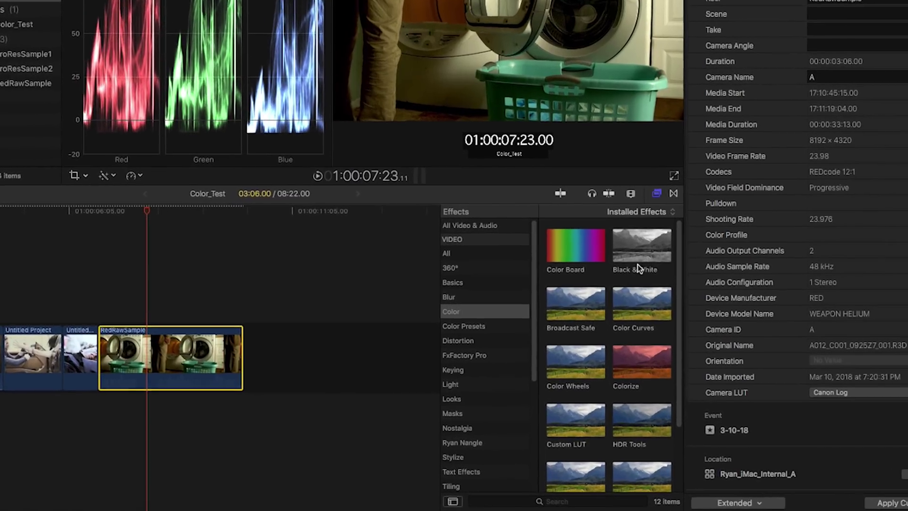
left_click(657, 188)
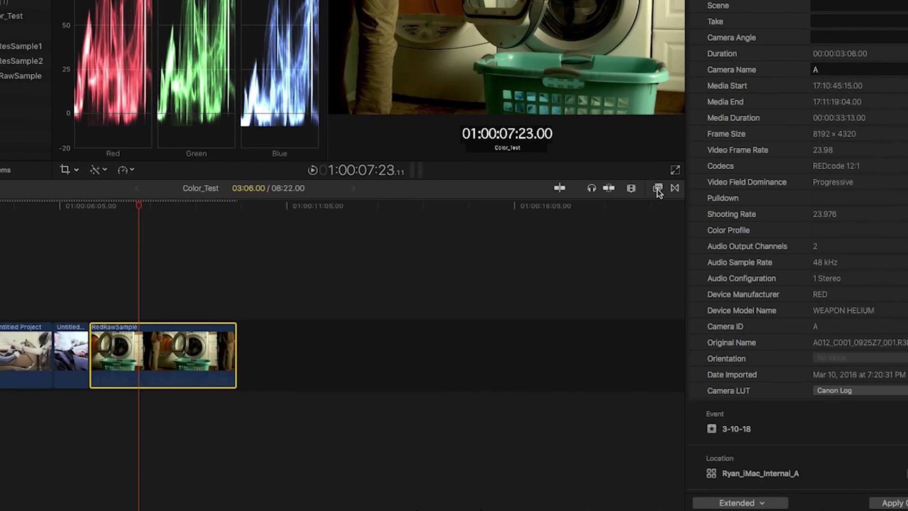
Drag the Custom LUT effect from the Color effects category onto the RedRawSample clip.
left_click(657, 188)
left_click(444, 309)
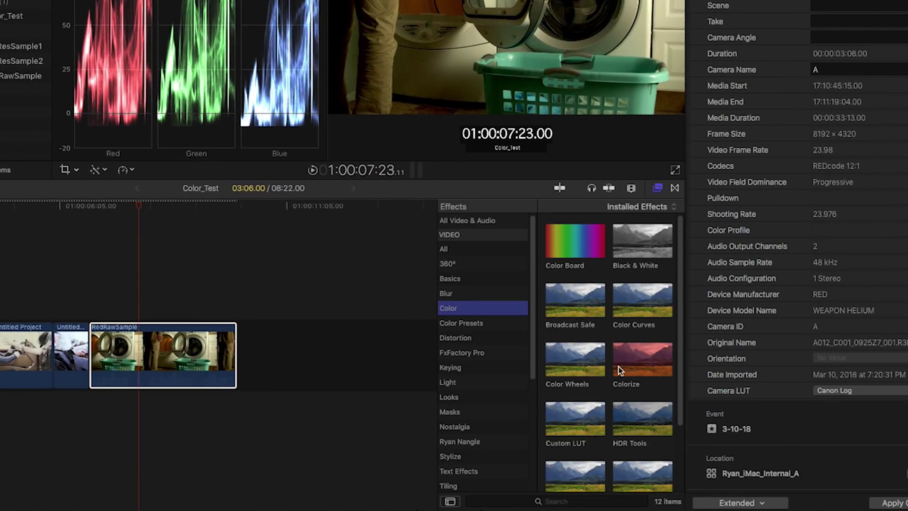
scroll(618, 370, "down", 2)
left_click(581, 393)
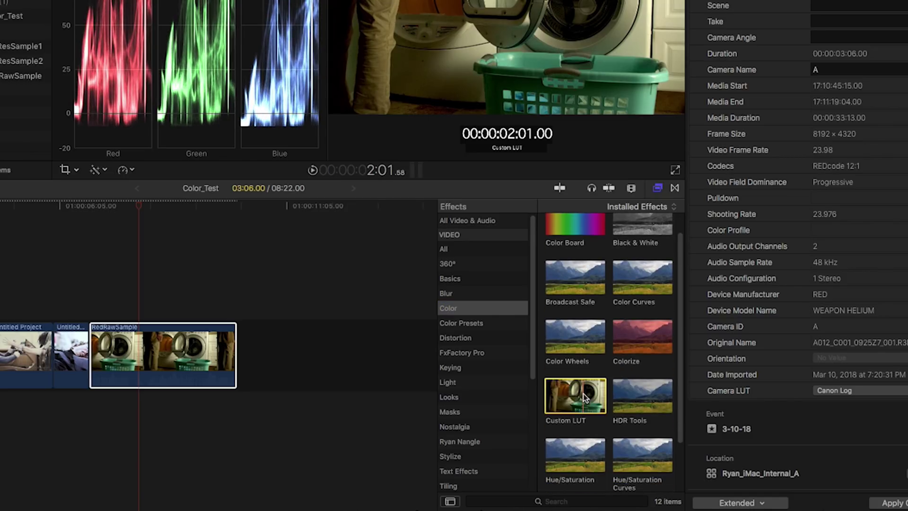
left_click_drag(583, 393, 177, 356)
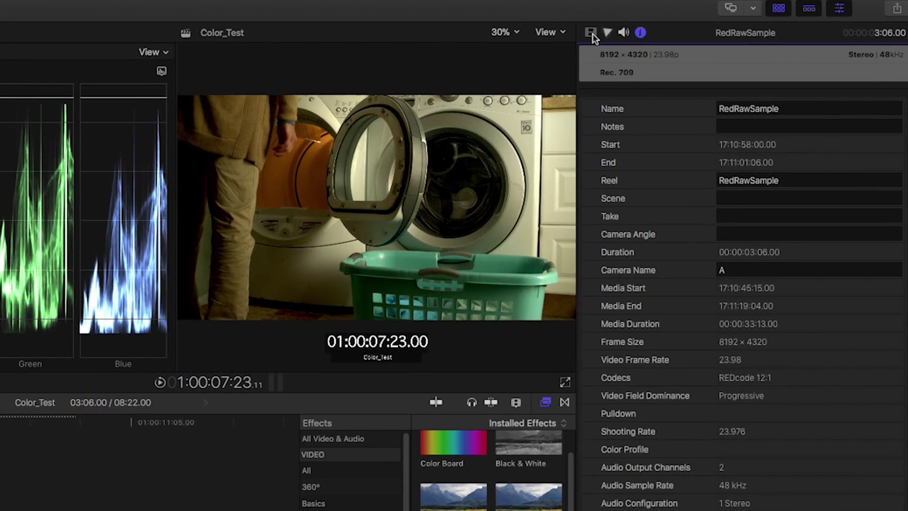
Choose the Green-Film LUT in the Custom LUT effect settings.
left_click(681, 31)
left_click(674, 90)
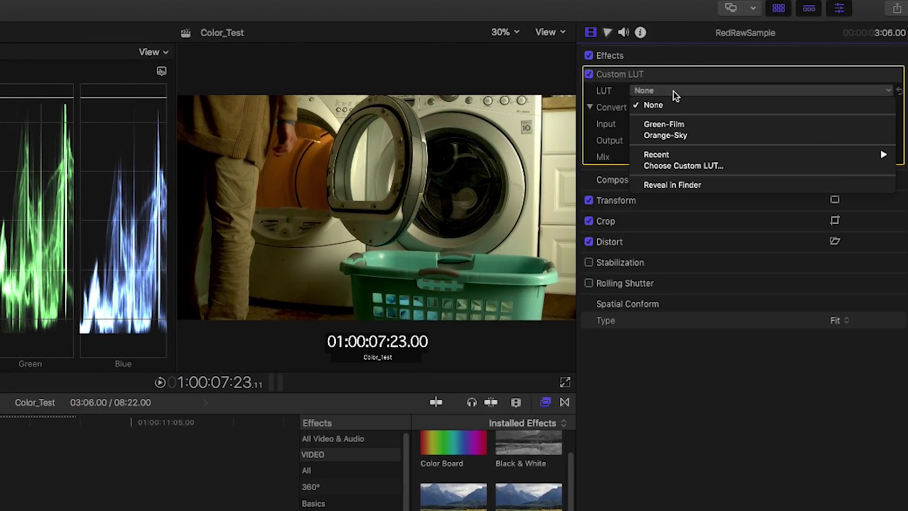
left_click(736, 125)
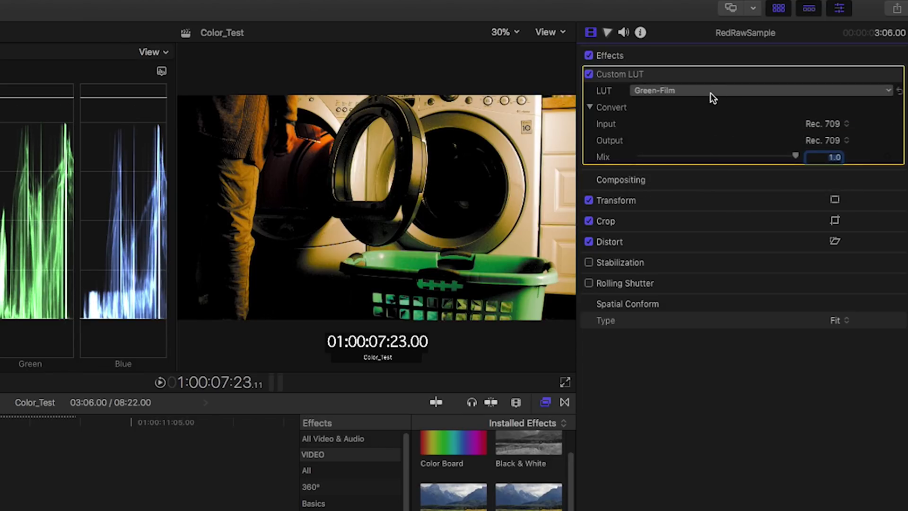
Keep Rec. 709 input and output, lower Mix to about 0.33, then browse for a LUT file.
left_click(839, 124)
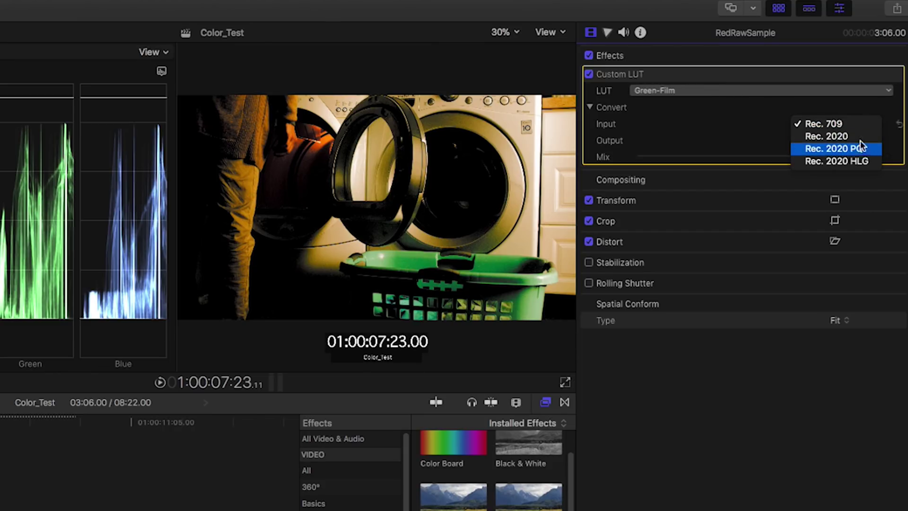
left_click(732, 126)
left_click(836, 140)
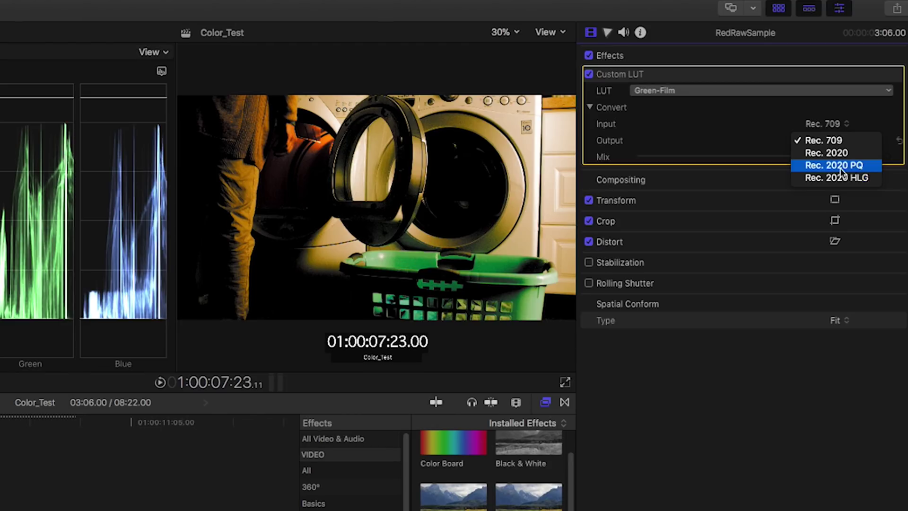
left_click(772, 134)
mouse_move(796, 155)
left_mouse_down()
mouse_move(688, 158)
mouse_move(753, 163)
mouse_move(660, 157)
mouse_move(813, 160)
left_mouse_up()
left_click(726, 93)
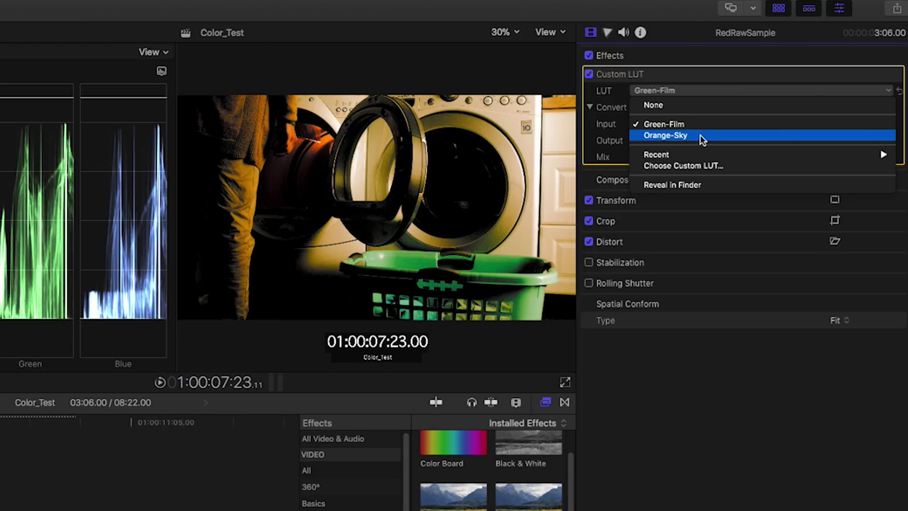
left_click(708, 165)
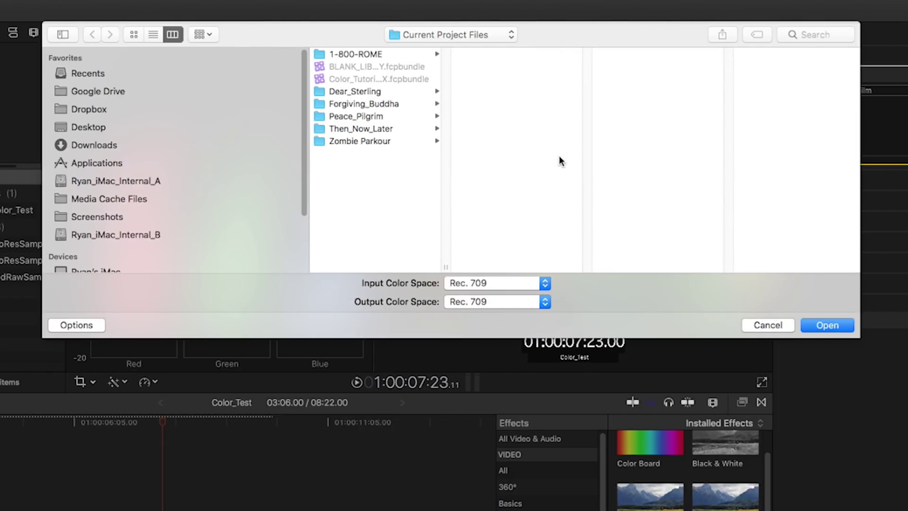
Load the RWG_Log3G10 to REC709_BT1886 cube from Downloads > IPP2 Cubes > REC709 as the Custom LUT.
left_click(95, 143)
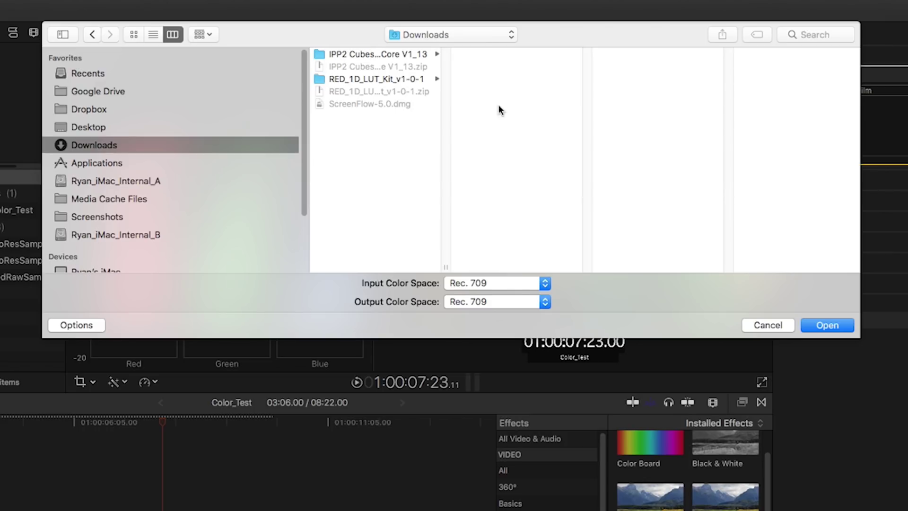
left_click(374, 78)
left_click(452, 34)
left_click(458, 50)
left_click(388, 56)
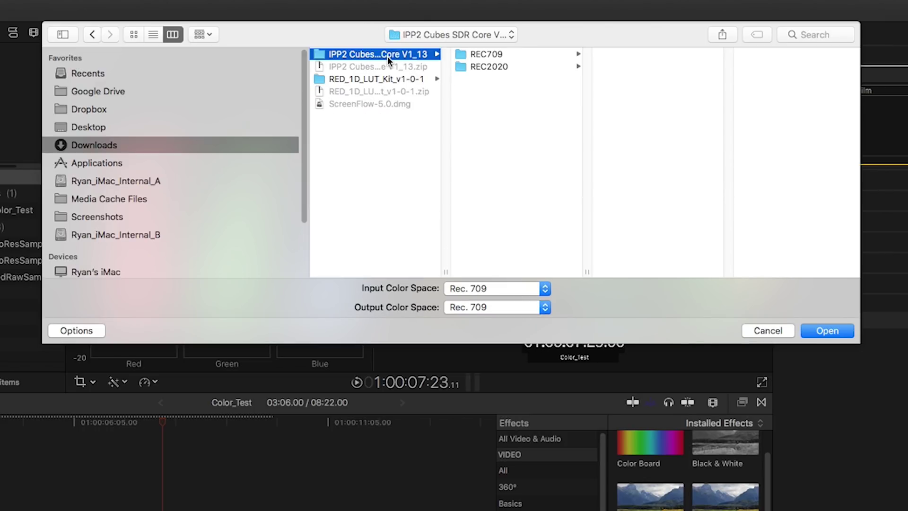
left_click(528, 56)
left_click(602, 55)
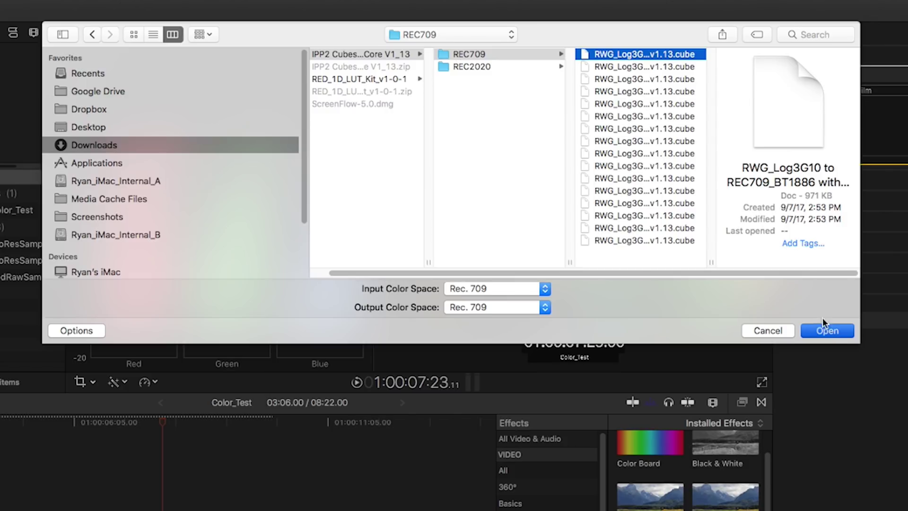
left_click(826, 331)
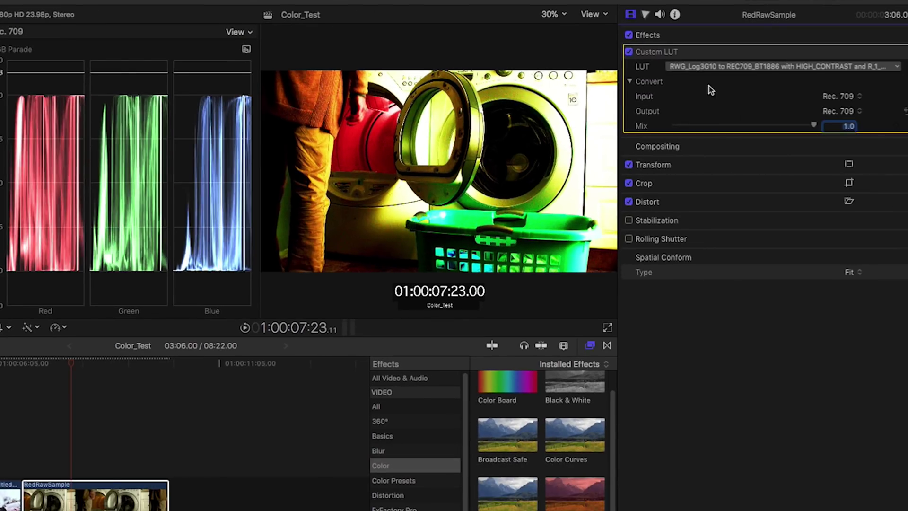
left_click(746, 70)
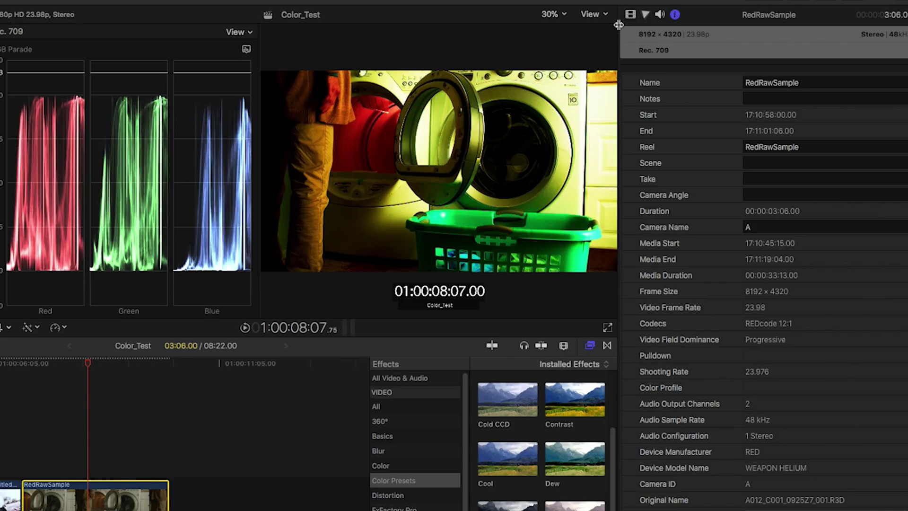
Delete the Custom LUT effect from RedRawSample's video effects.
left_click(630, 14)
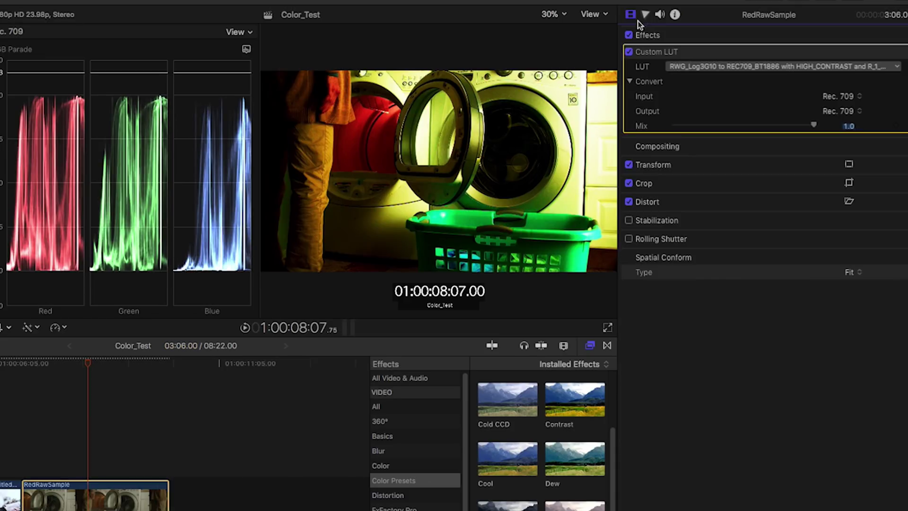
left_click(660, 51)
key("Delete")
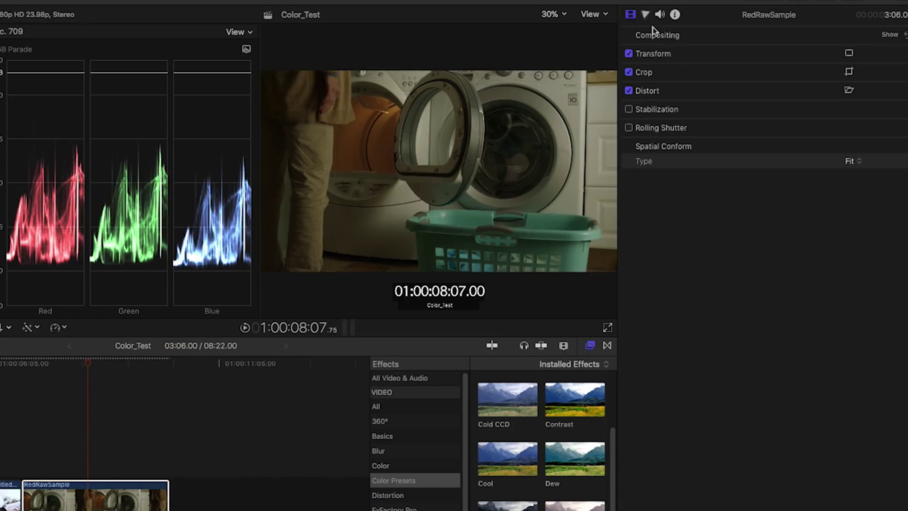
Choose Modify RED RAW Settings in the Info inspector, accepting that transcoded media is discarded.
left_click(675, 14)
scroll(746, 234, "down", 5)
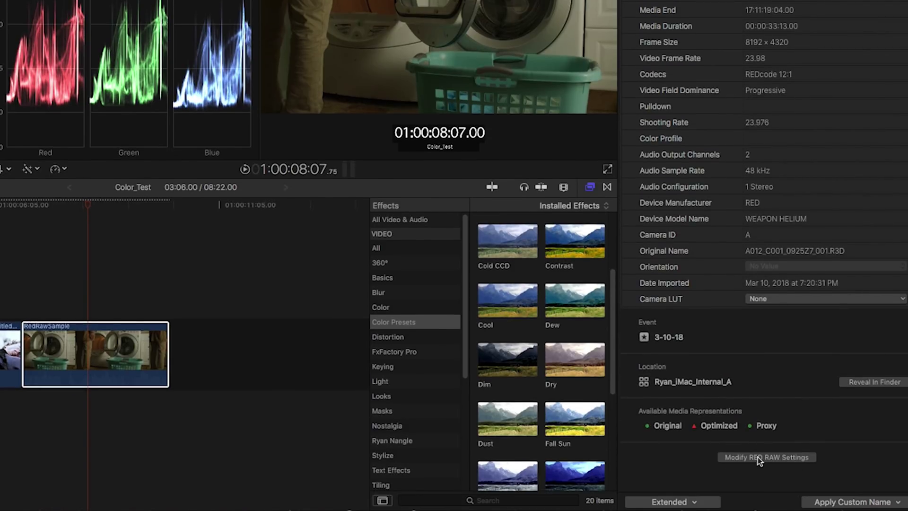
left_click(757, 457)
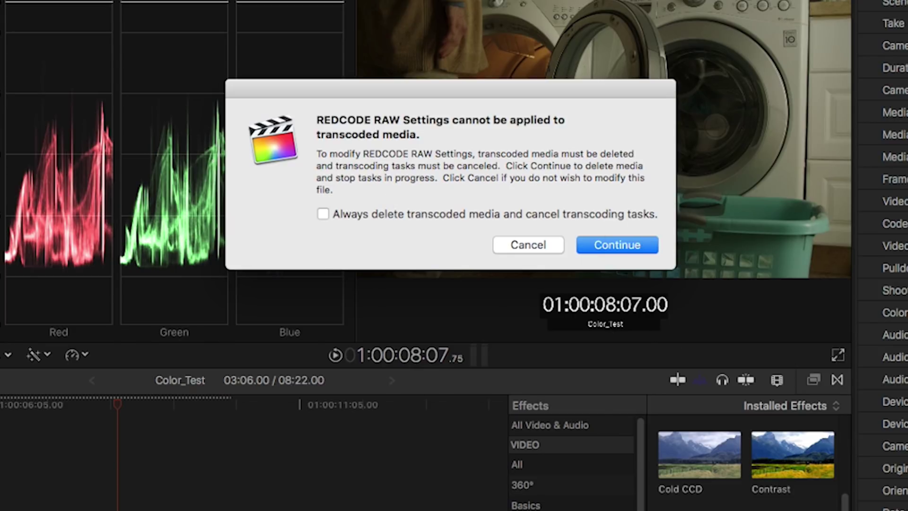
left_click(611, 245)
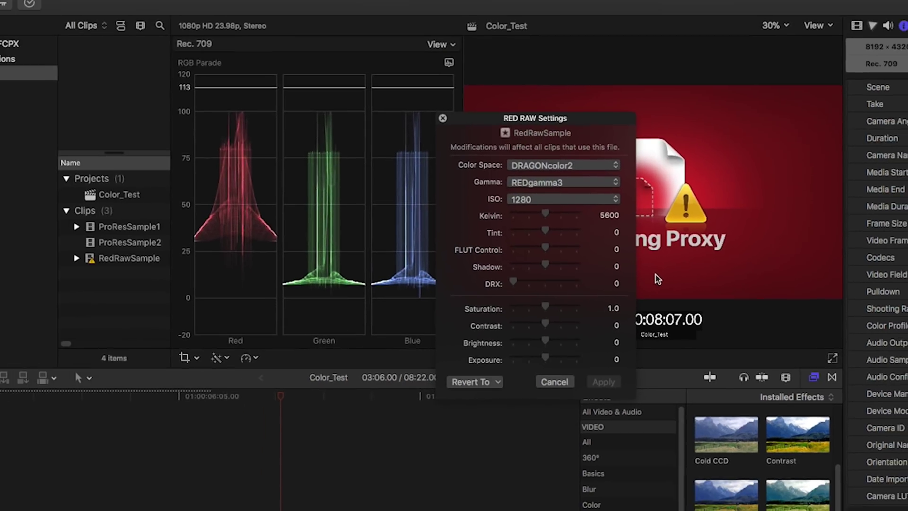
Move the RED RAW Settings window aside and switch the viewer to Optimized/Original media.
left_click_drag(552, 154, 543, 394)
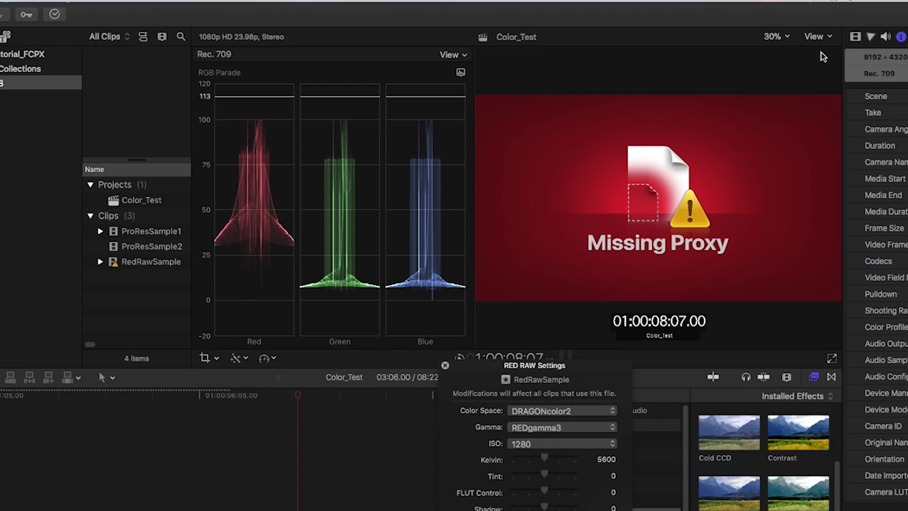
left_click(827, 38)
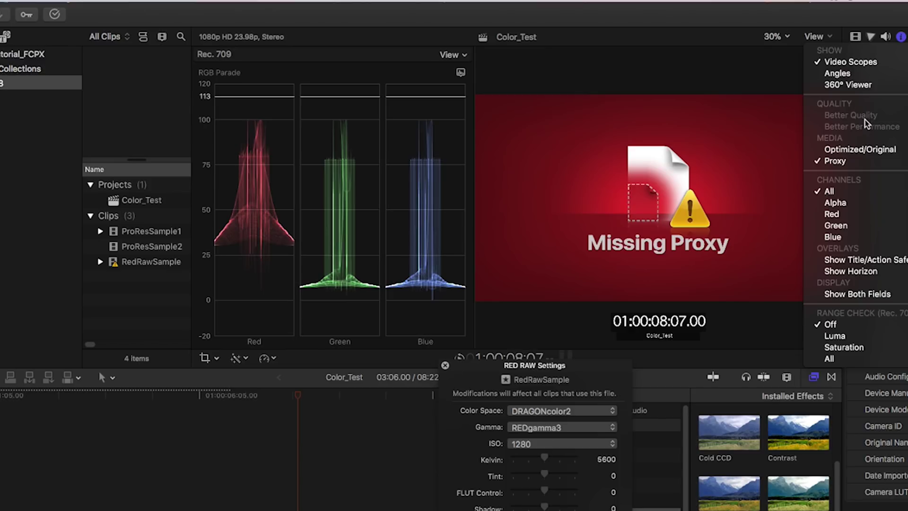
left_click(860, 150)
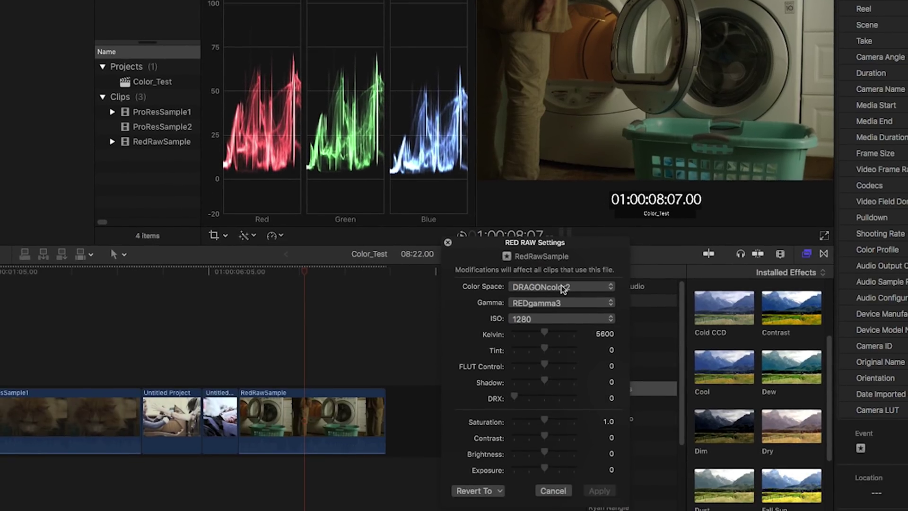
After trying REDcolor4 and REDWideGamutRGB, set the RED RAW colour space to Rec.709.
left_click(586, 409)
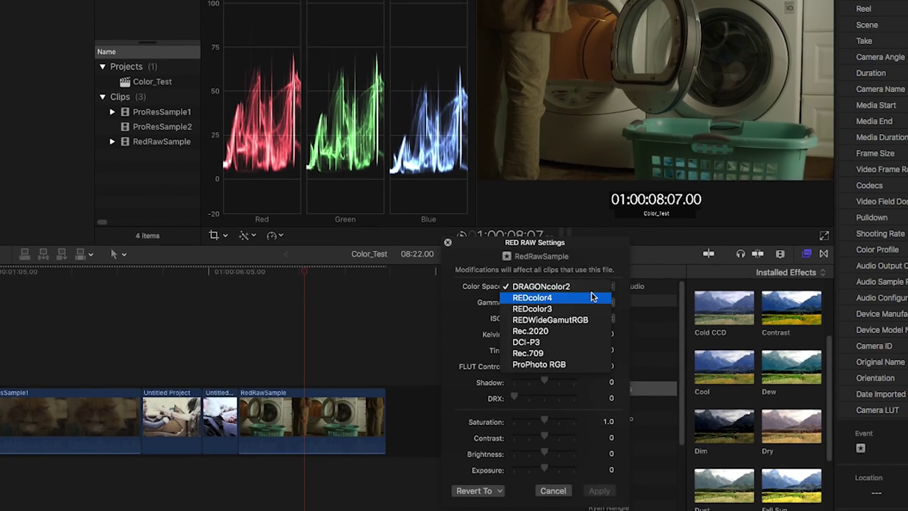
left_click(585, 298)
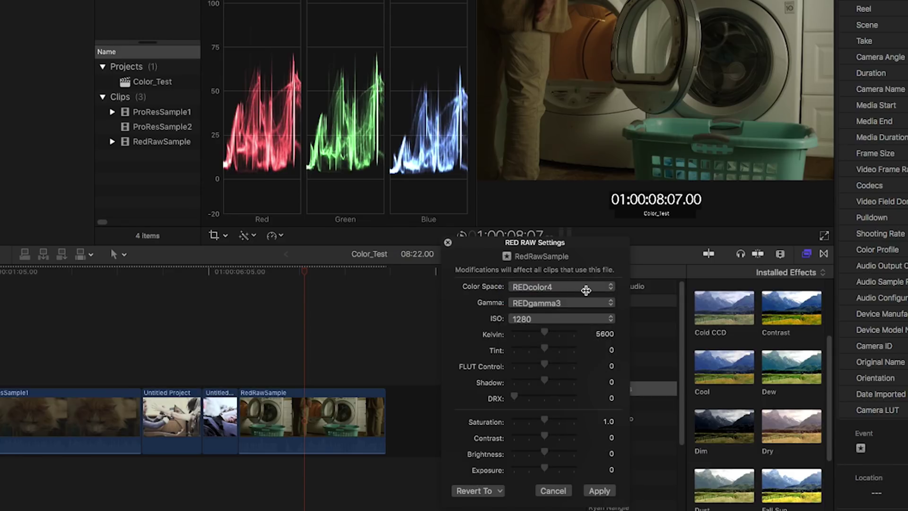
left_click(583, 287)
left_click(580, 308)
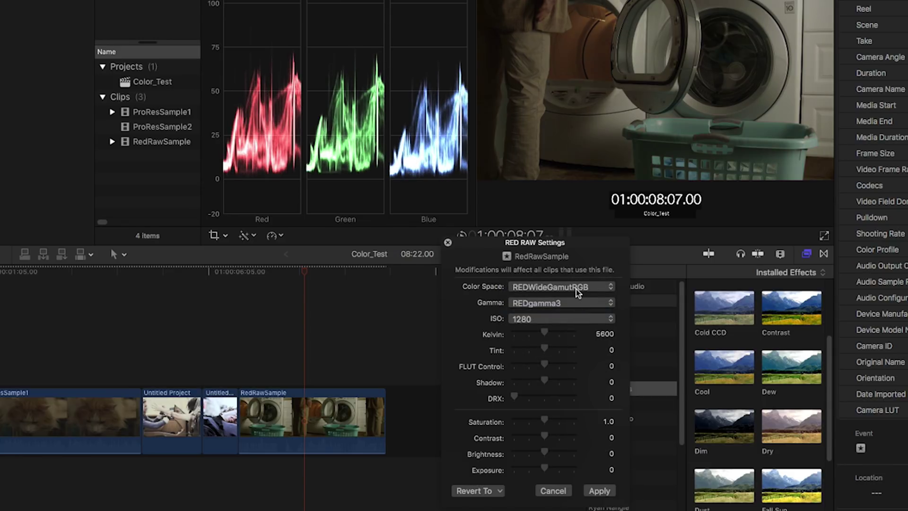
left_click(576, 289)
left_click(576, 314)
Set ISO to 500 after trying 3200 and 200, and raise colour temperature to 7979 K.
left_click(574, 314)
left_click(570, 364)
left_click(571, 314)
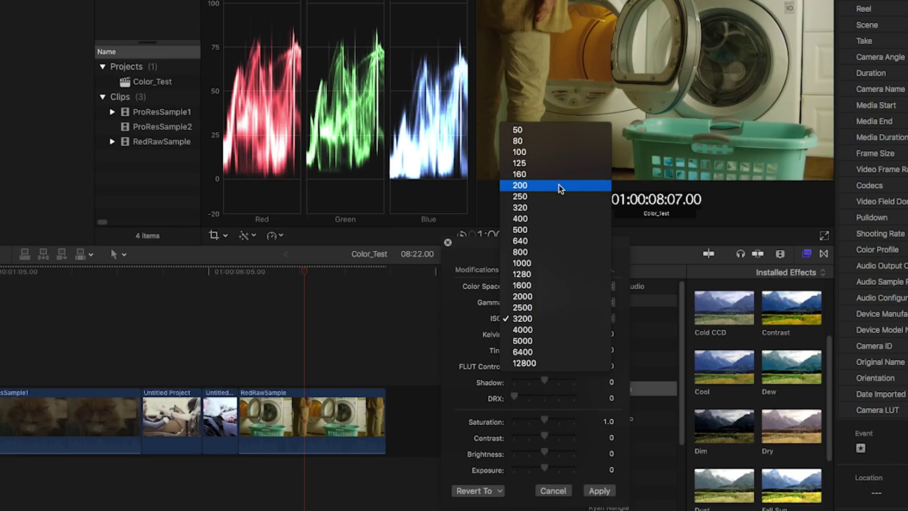
left_click(559, 185)
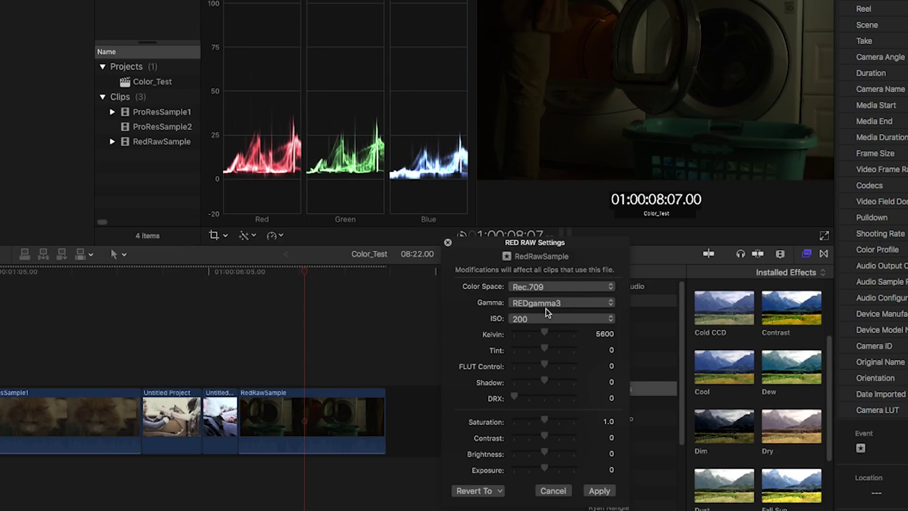
left_click(547, 317)
left_click(552, 360)
left_click_drag(543, 333, 563, 333)
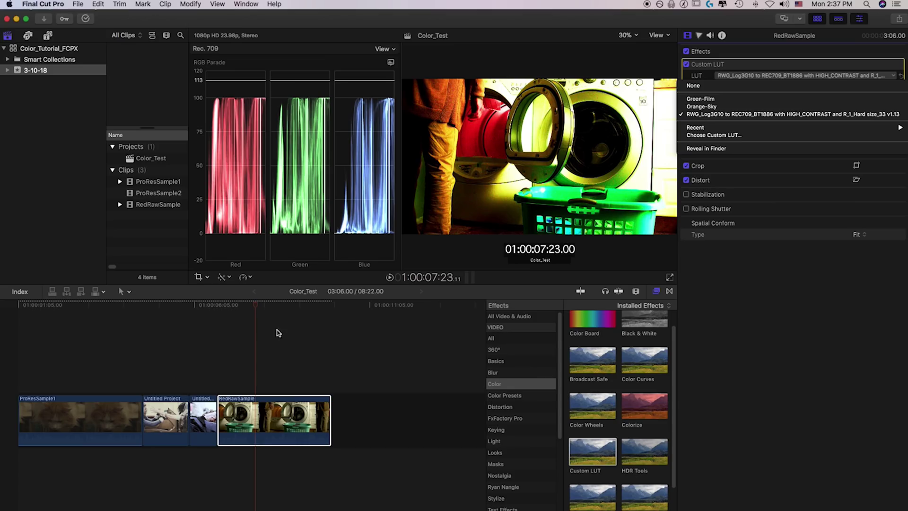
Select the Untitled Project clip, open Color Presets, and preview the Ash look.
left_click(194, 308)
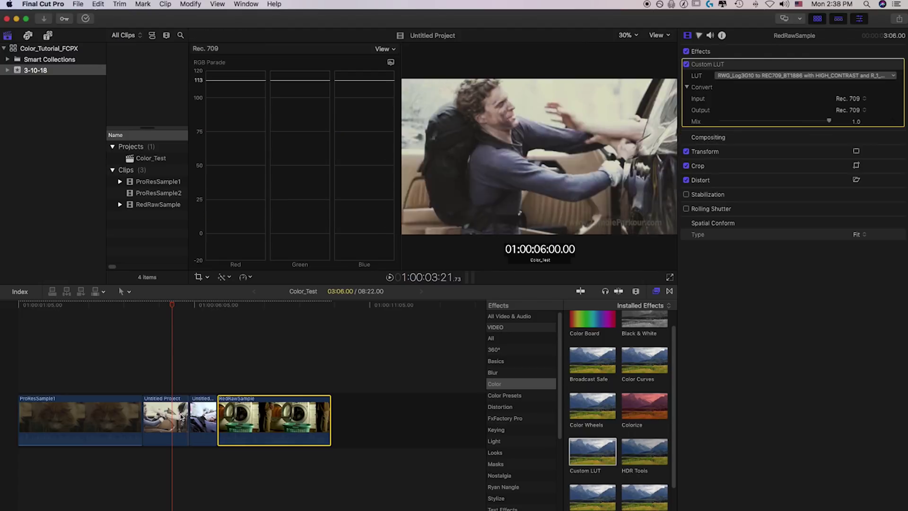
left_click(170, 420)
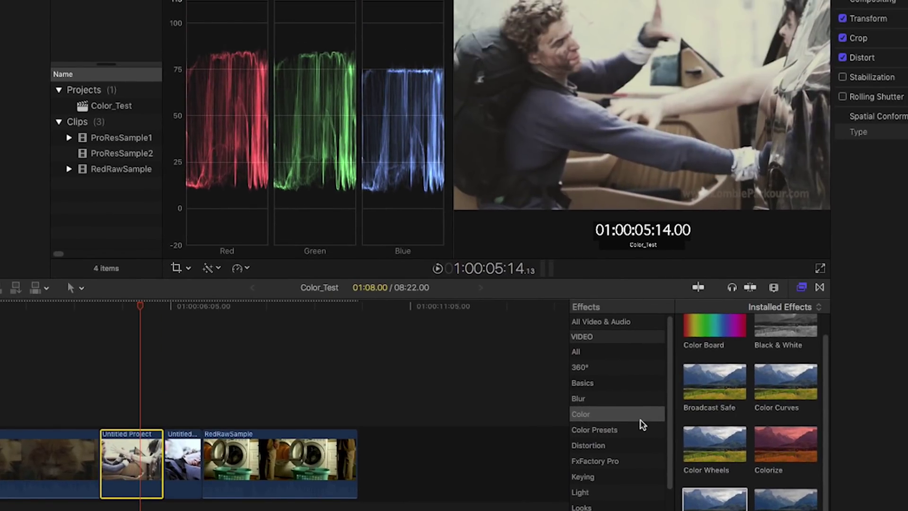
left_click(621, 433)
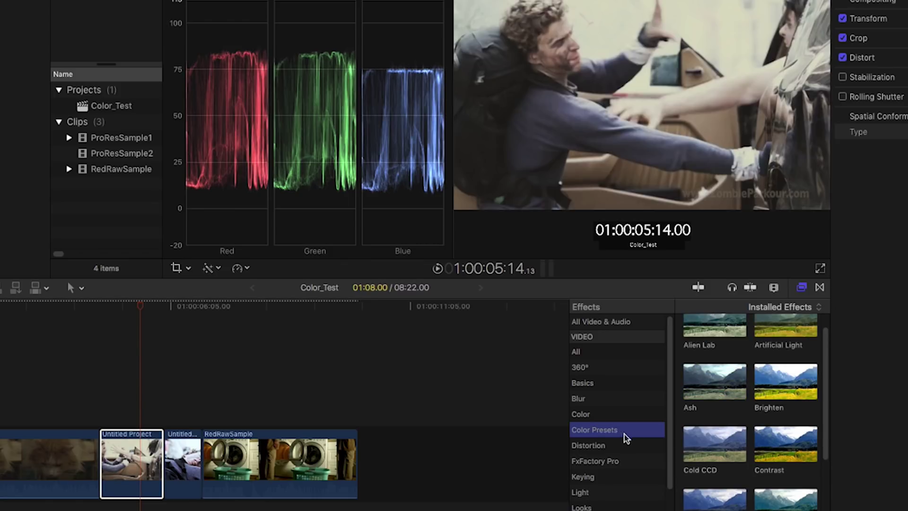
left_click(714, 395)
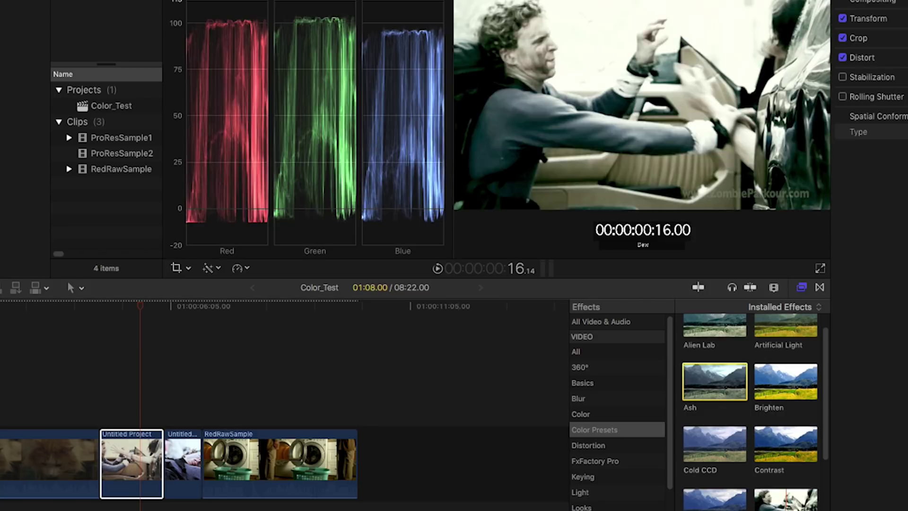
scroll(726, 501, "down", 3)
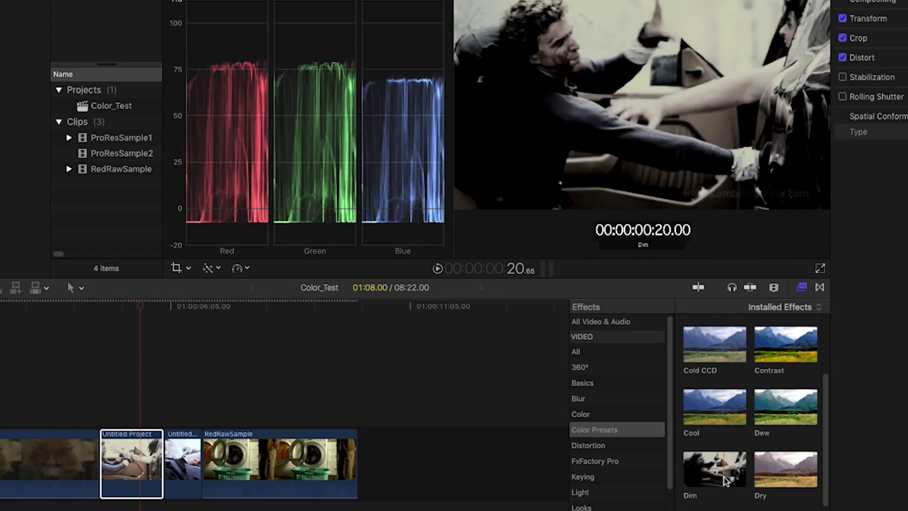